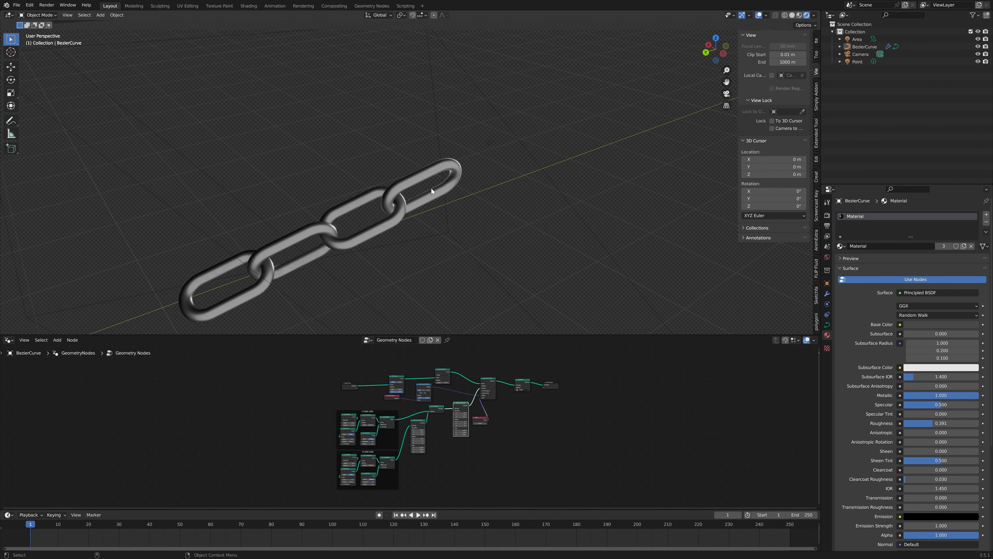
Look over the finished chain and switch the viewport to solid shading.
scroll(457, 174, "down", 5)
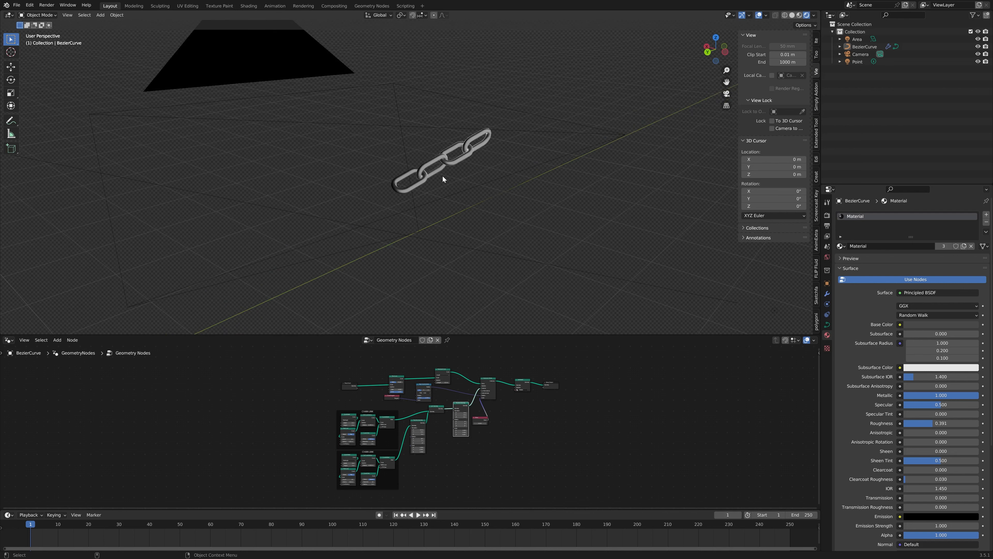
middle_click_drag(437, 223, 504, 203, "shift")
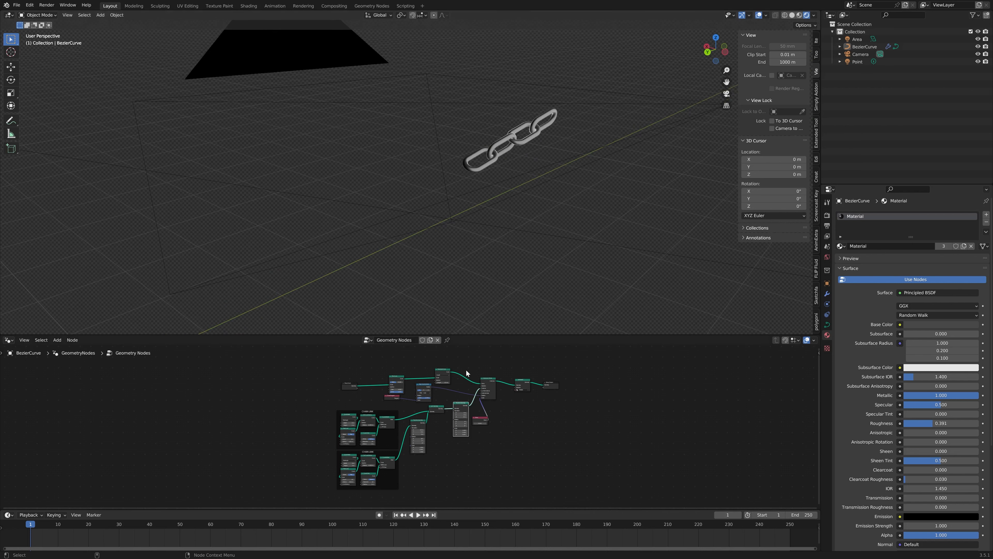
middle_click_drag(357, 143, 459, 156)
left_click(792, 14)
mouse_move(567, 165)
middle_mouse_down()
mouse_move(537, 239)
mouse_move(389, 170)
mouse_move(430, 140)
mouse_move(636, 126)
mouse_move(390, 151)
middle_mouse_up()
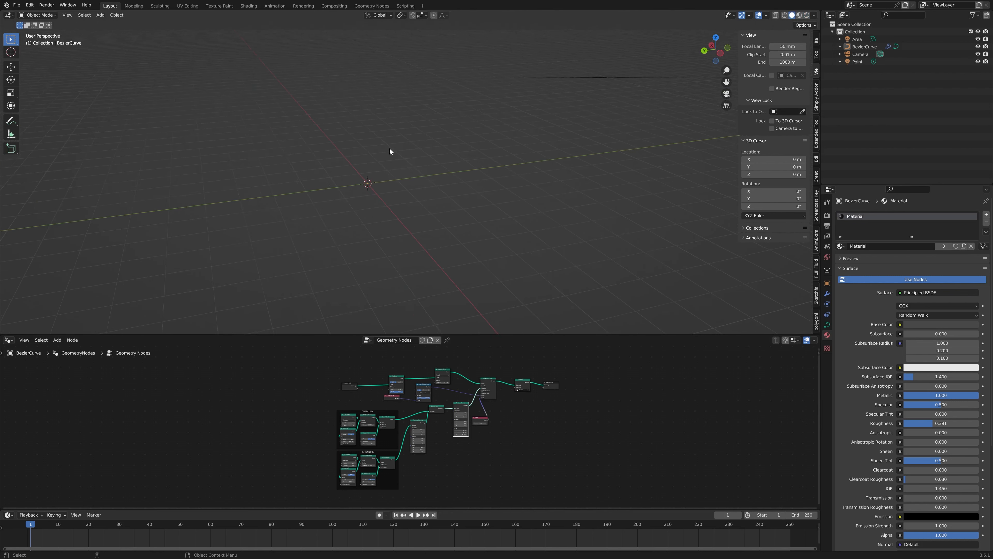
Add a new Bezier curve at the world origin.
key("shift+a")
mouse_move(376, 173)
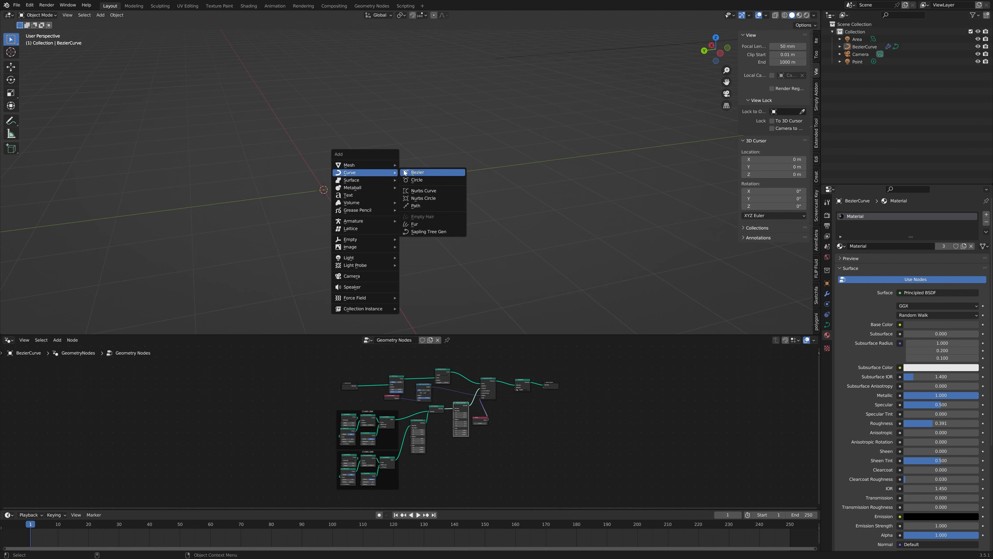
left_click(412, 171)
middle_click_drag(411, 172, 460, 184)
Open the Geometry Node Editor and create a new node tree for the new Bezier curve.
left_click(8, 340)
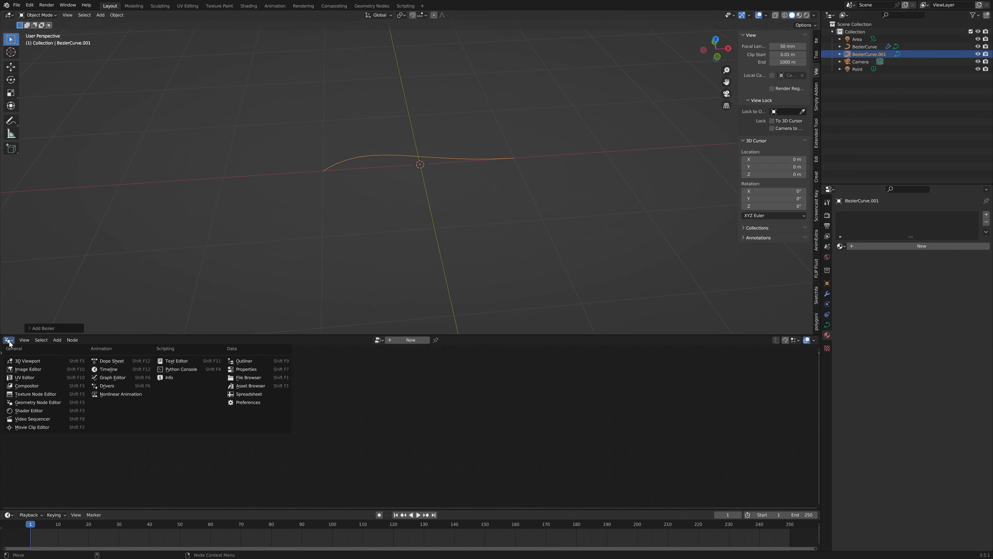
left_click(34, 402)
scroll(461, 183, "up", 3)
left_click(407, 338)
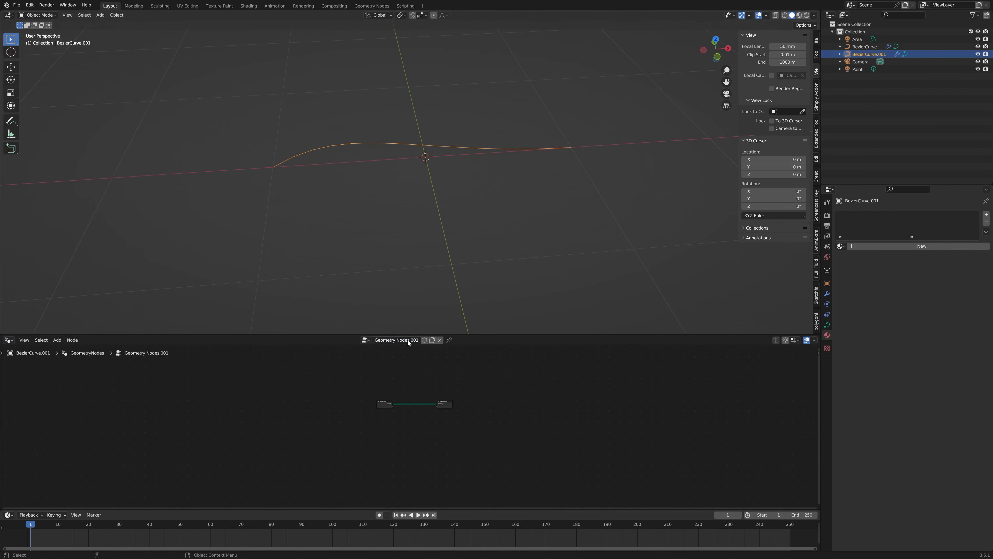
scroll(431, 249, "up", 4)
middle_click_drag(448, 169, 492, 244)
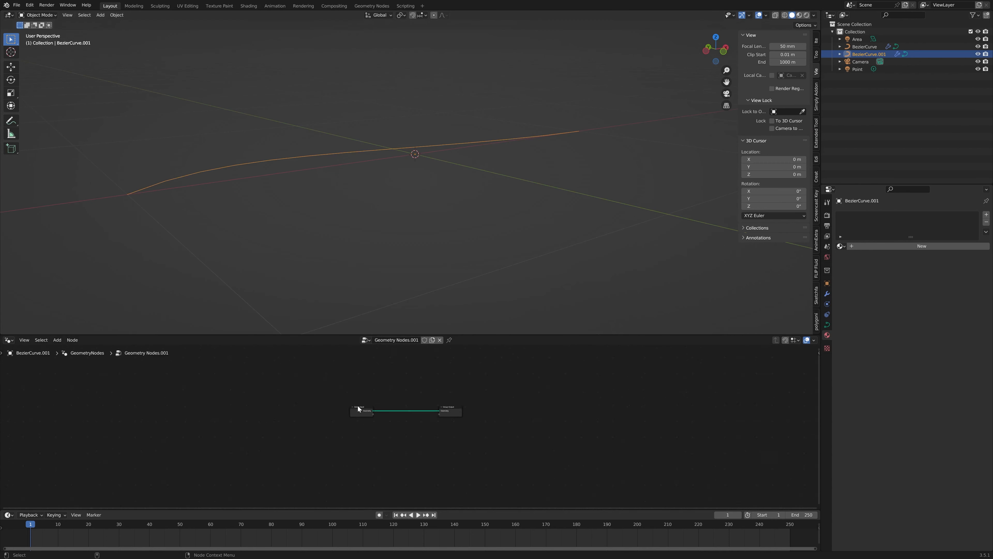
scroll(356, 407, "up", 4)
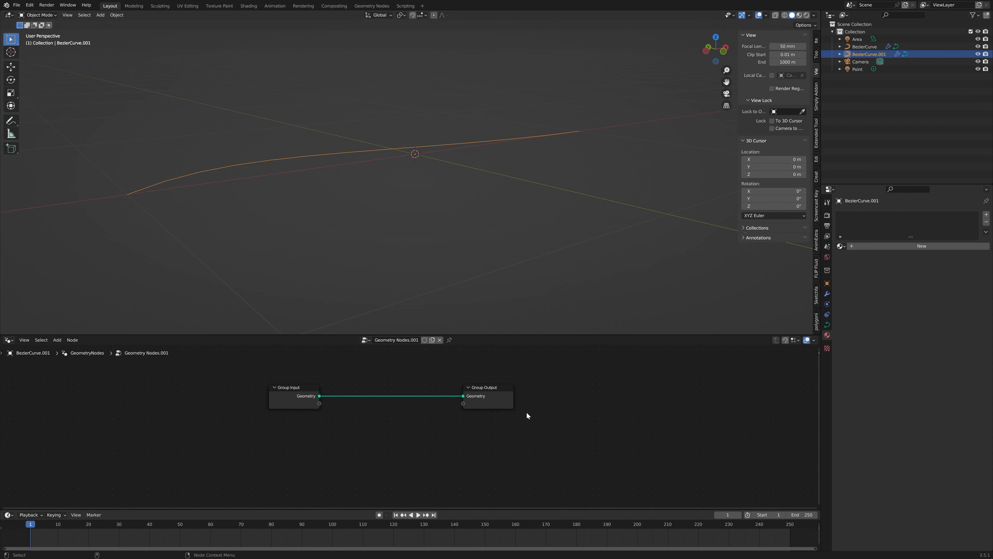
Enlarge the node editor area and move the Group Input node away from the Group Output.
middle_click_drag(526, 412, 534, 406)
left_click_drag(474, 335, 472, 227)
left_click_drag(325, 333, 225, 317)
Add a Quadrilateral curve primitive node feeding the Group Output in place of the Group Input geometry.
key("shift+a")
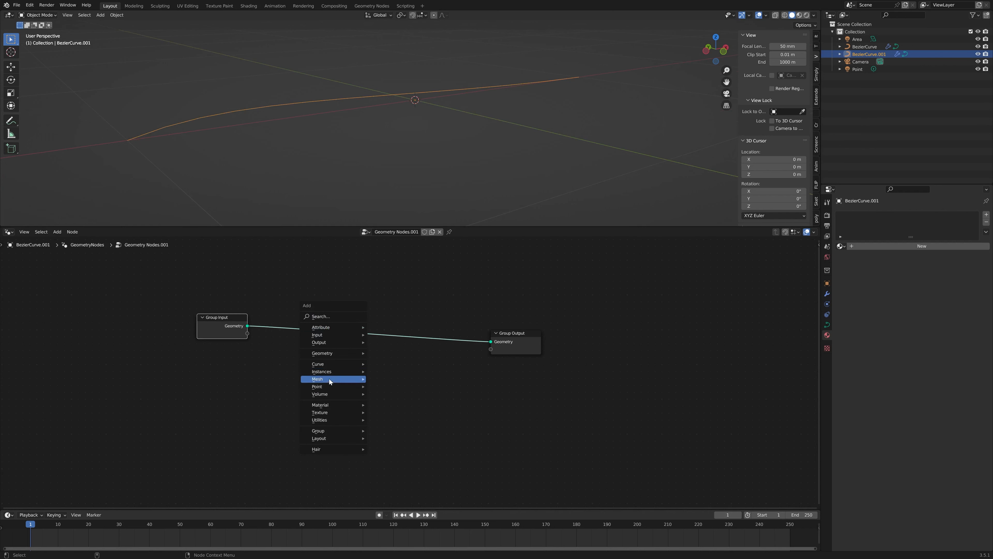
mouse_move(330, 363)
mouse_move(391, 397)
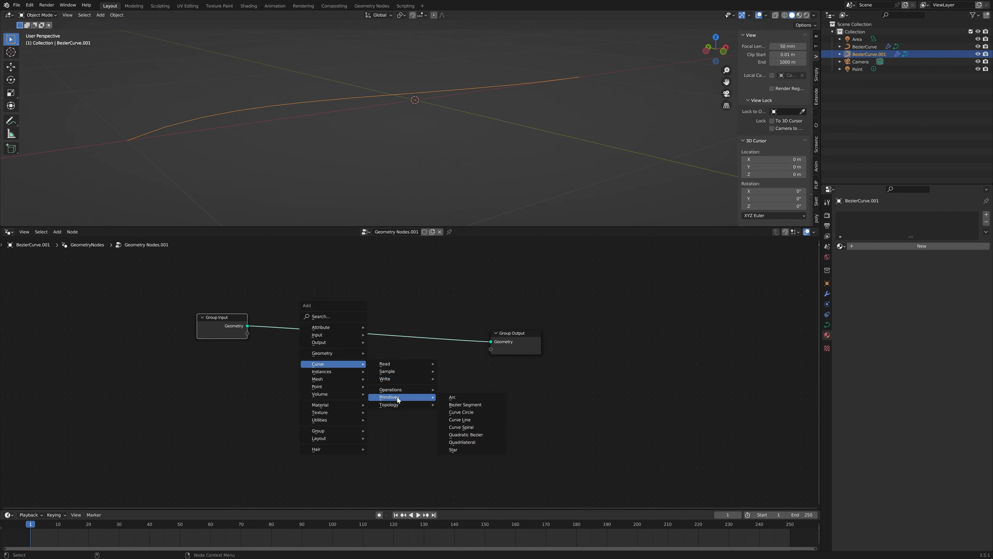
left_click(473, 441)
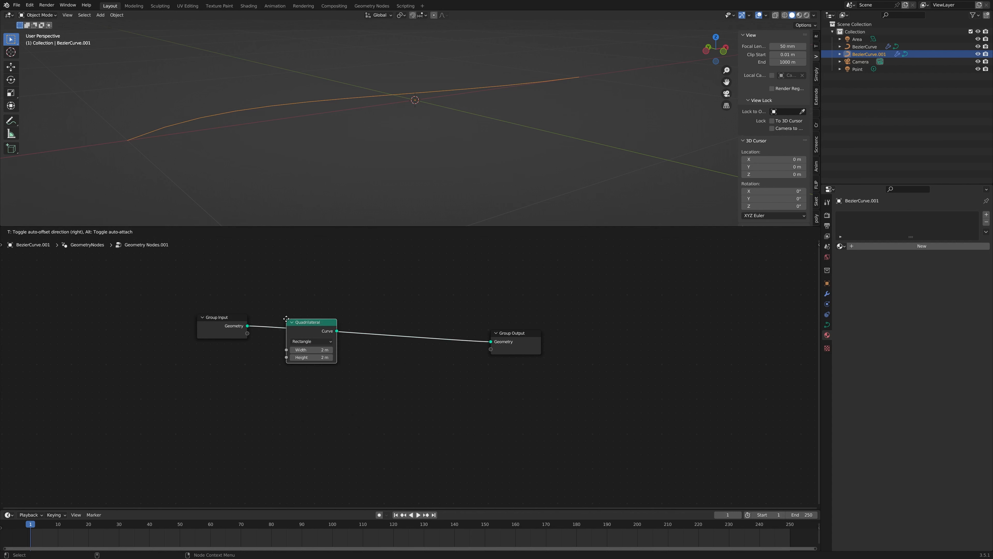
left_click(312, 339)
middle_click_drag(447, 111, 418, 146)
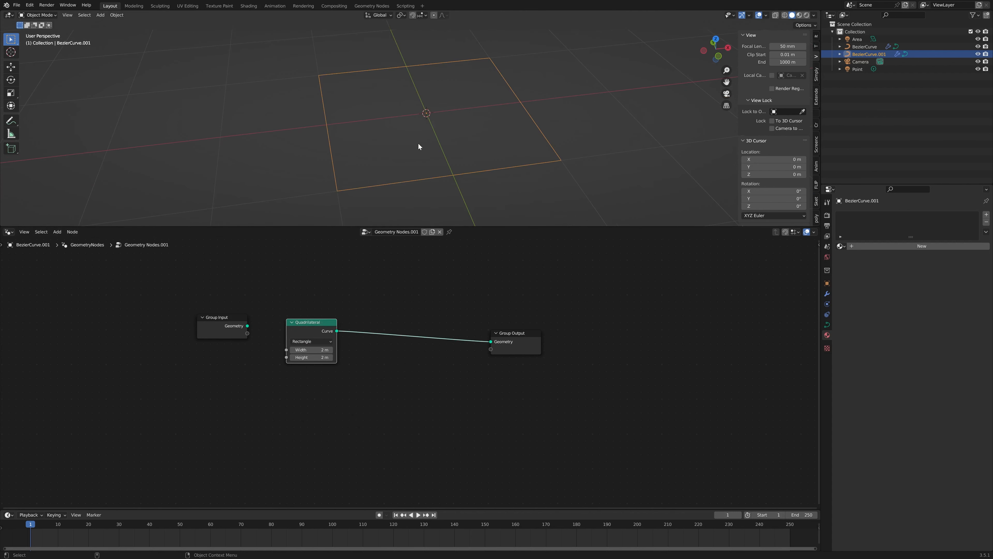
Set the Quadrilateral node's width to 4 m.
scroll(361, 402, "up", 2)
left_click(281, 345)
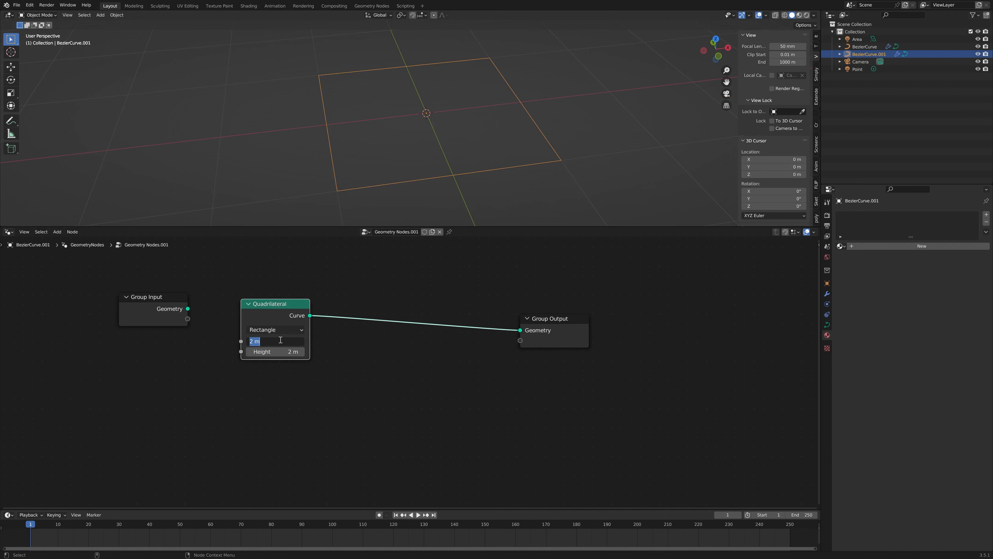
type("4")
key("Return")
middle_click_drag(422, 196, 539, 149)
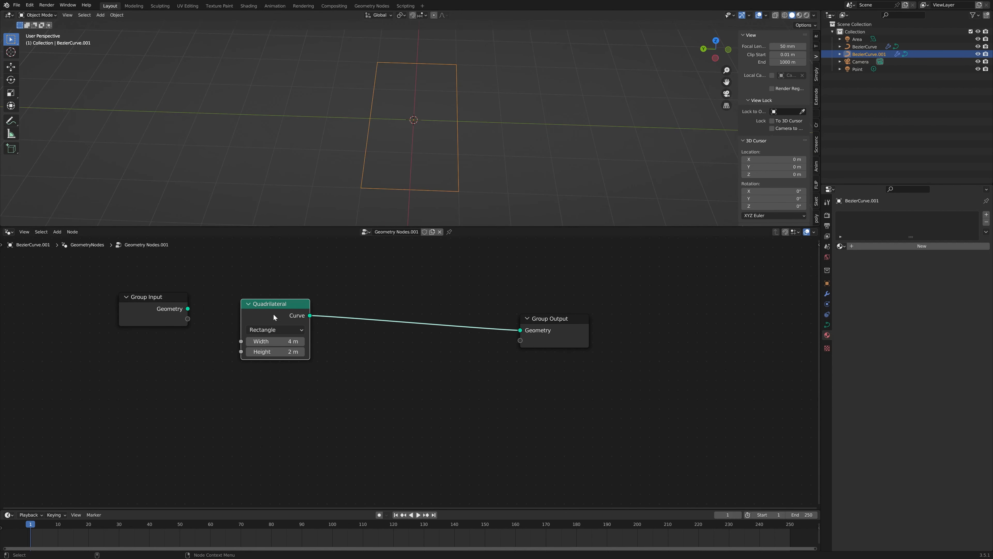
Insert a Fillet Curve node between the Quadrilateral and the Group Output.
left_click_drag(274, 317, 261, 344)
key("shift+a")
type("fil")
left_click(377, 256)
left_click(366, 319)
middle_click_drag(466, 116, 468, 104, "shift")
middle_click_drag(460, 149, 467, 139)
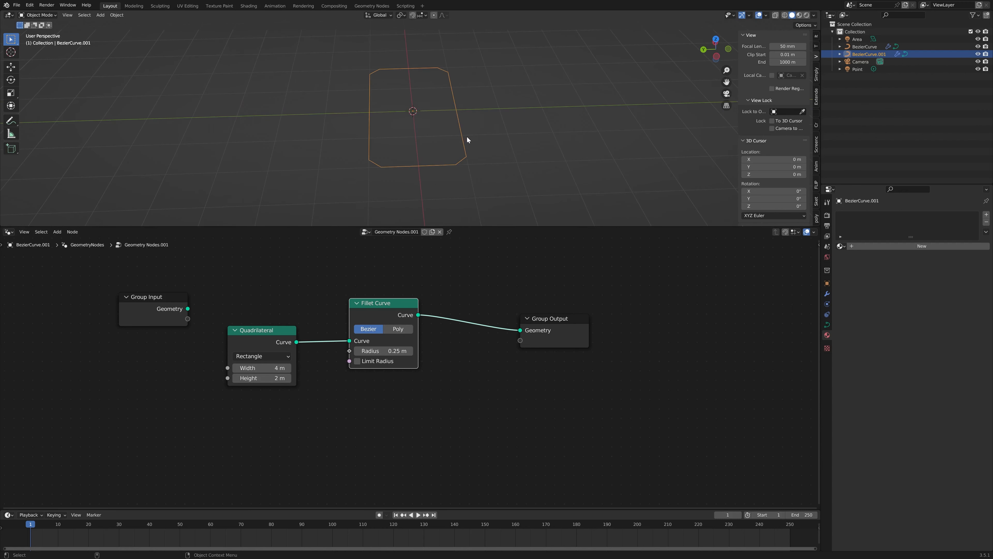
Switch the Fillet Curve node to Poly mode with a count of 10.
left_click(388, 331)
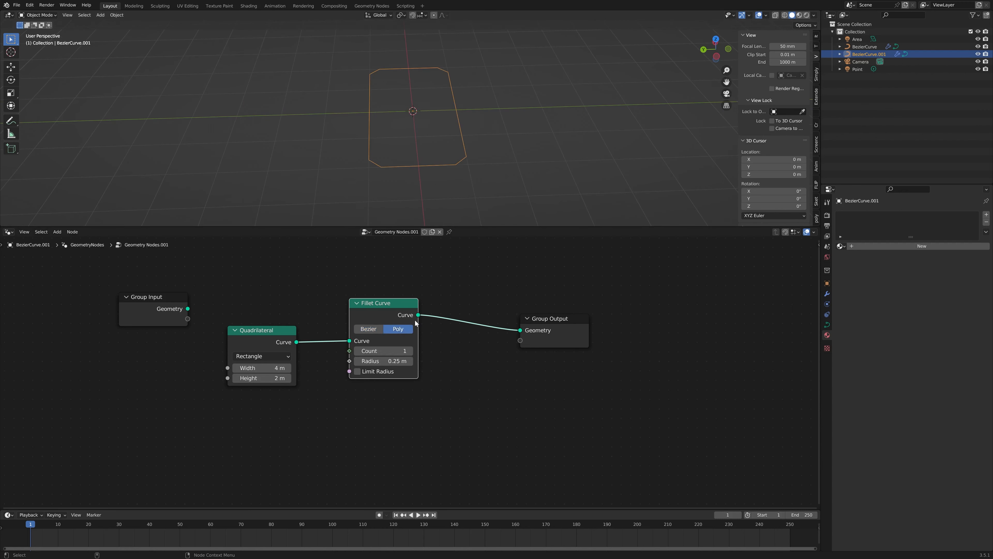
left_click(400, 352)
type("10")
key("Return")
middle_click_drag(428, 172, 498, 170)
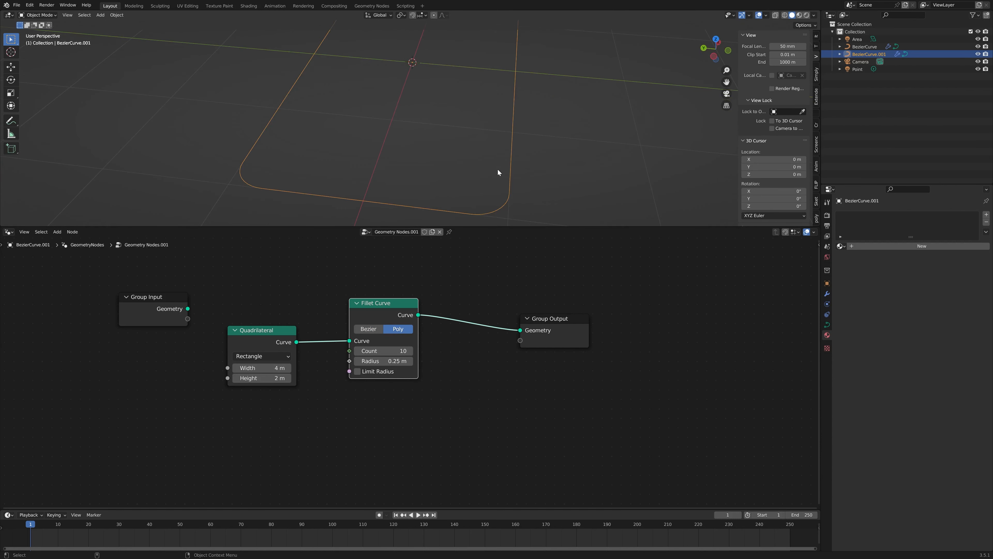
scroll(498, 170, "down", 5)
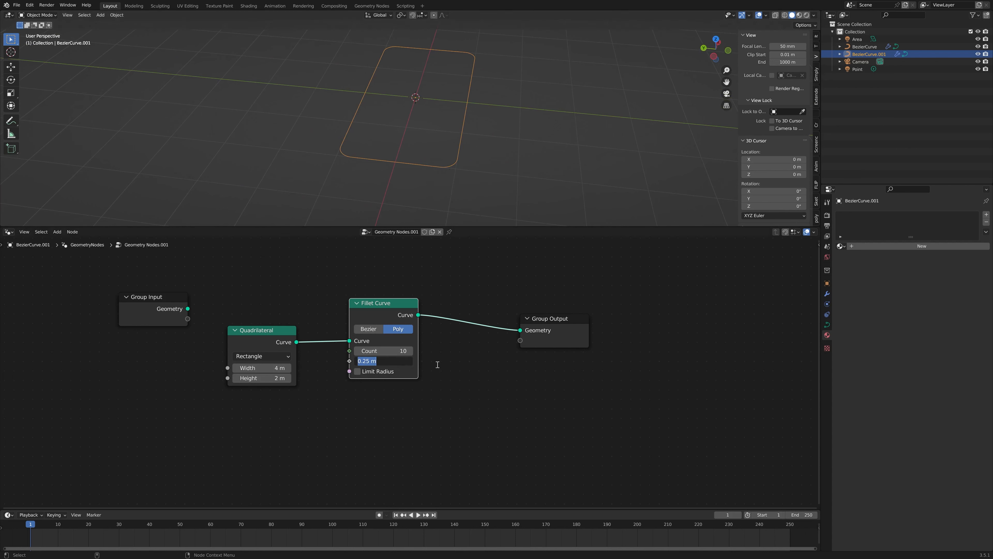
Set the Fillet Curve radius to 0.95 m to round the rectangle's ends.
left_click(411, 362)
left_click(410, 361)
left_click(411, 361)
left_click(410, 362)
left_click(410, 361)
left_click(410, 362)
left_click(411, 361)
scroll(429, 109, "down", 3)
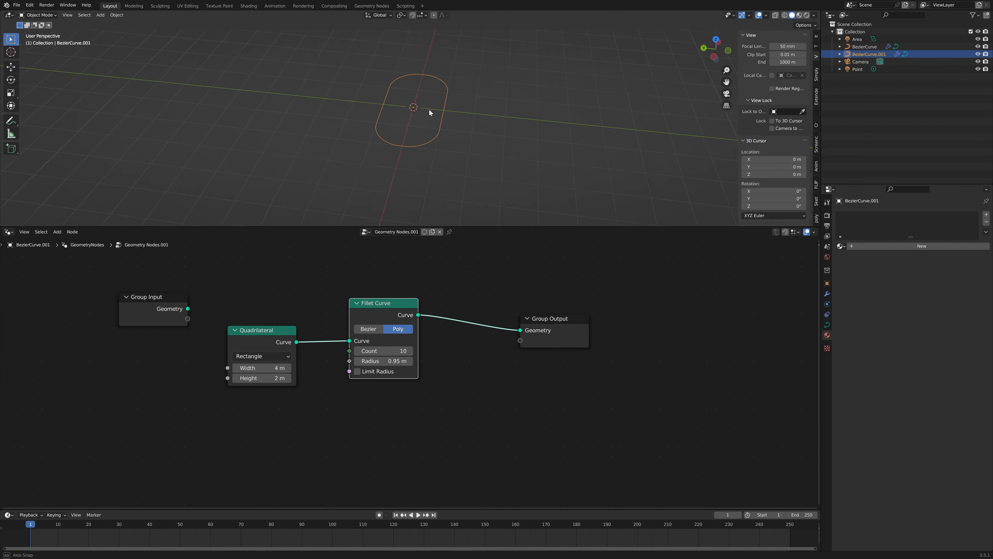
middle_click_drag(439, 129, 384, 61)
middle_click_drag(396, 105, 428, 133)
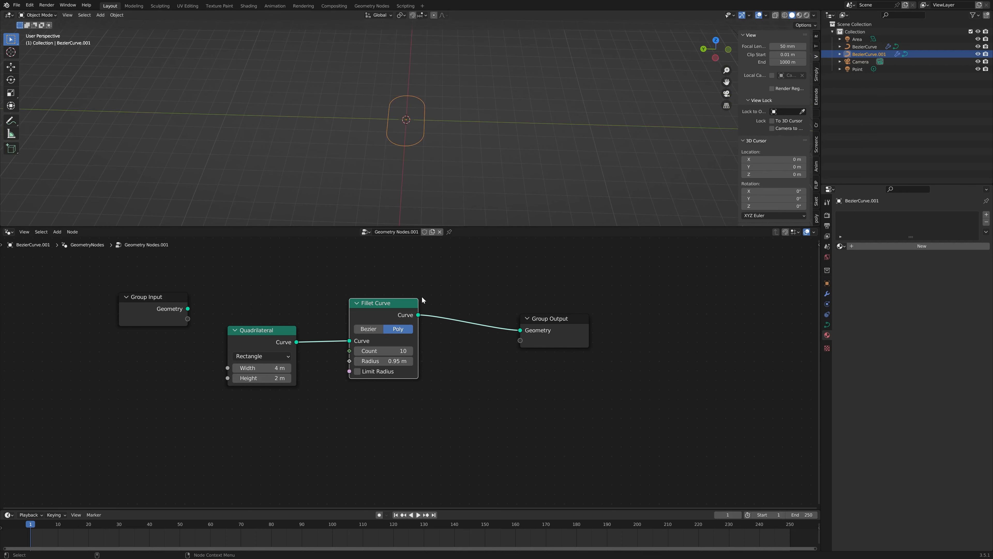
Make room before the Group Output and insert a Curve to Mesh node after the Fillet Curve.
left_click_drag(537, 337, 664, 325)
middle_click_drag(499, 326, 448, 308)
left_click_drag(338, 298, 305, 312)
scroll(456, 118, "up", 2)
key("shift+a")
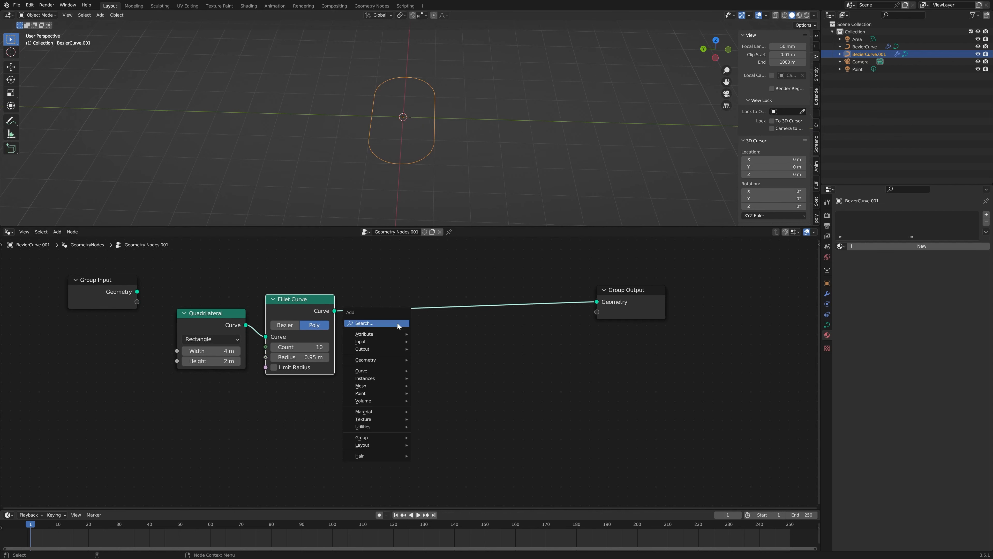
left_click(397, 323)
type("c")
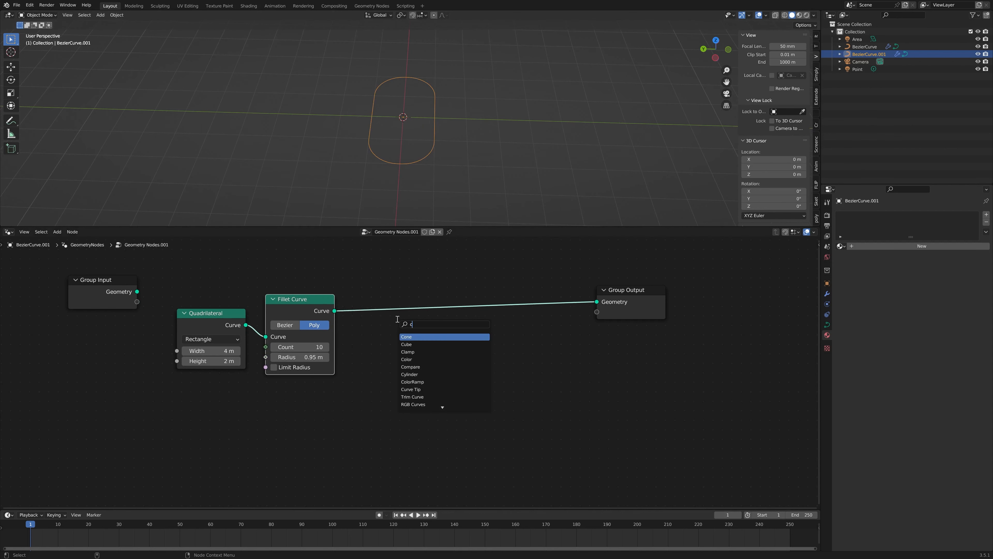
type("urve t")
left_click(418, 352)
left_click(376, 327)
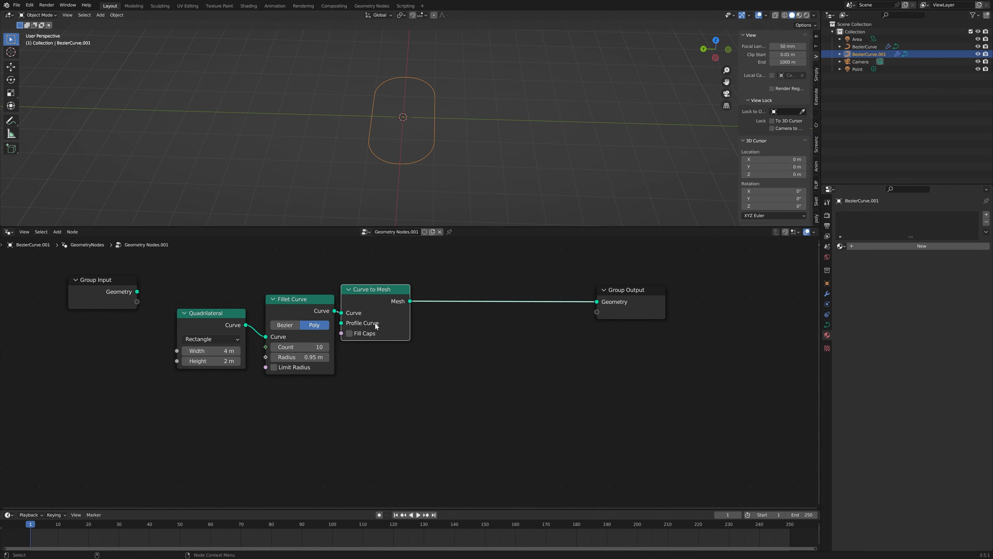
left_click_drag(419, 302, 485, 305)
Connect a new Curve Circle node to the Profile Curve input of Curve to Mesh.
left_click_drag(439, 326, 366, 367)
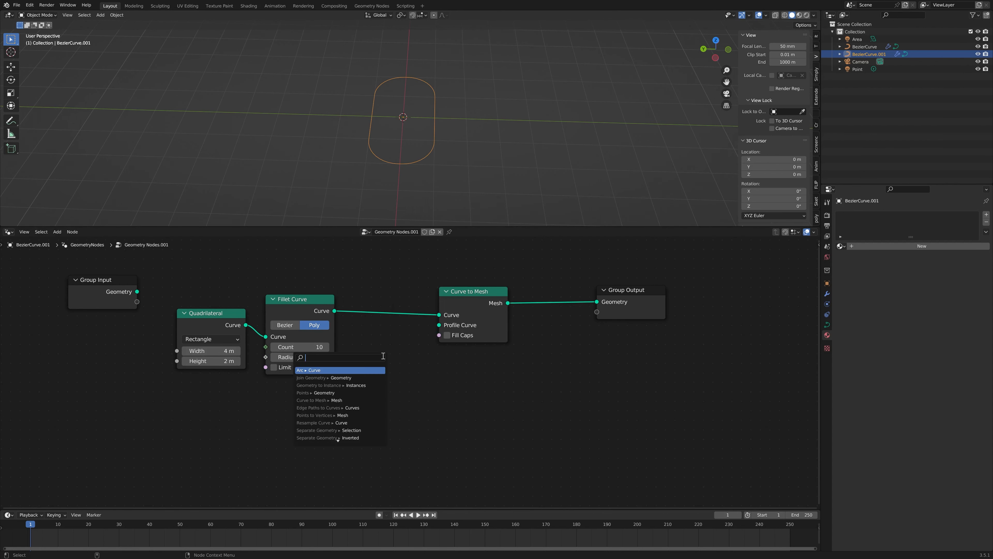
type("cir")
left_click(318, 377)
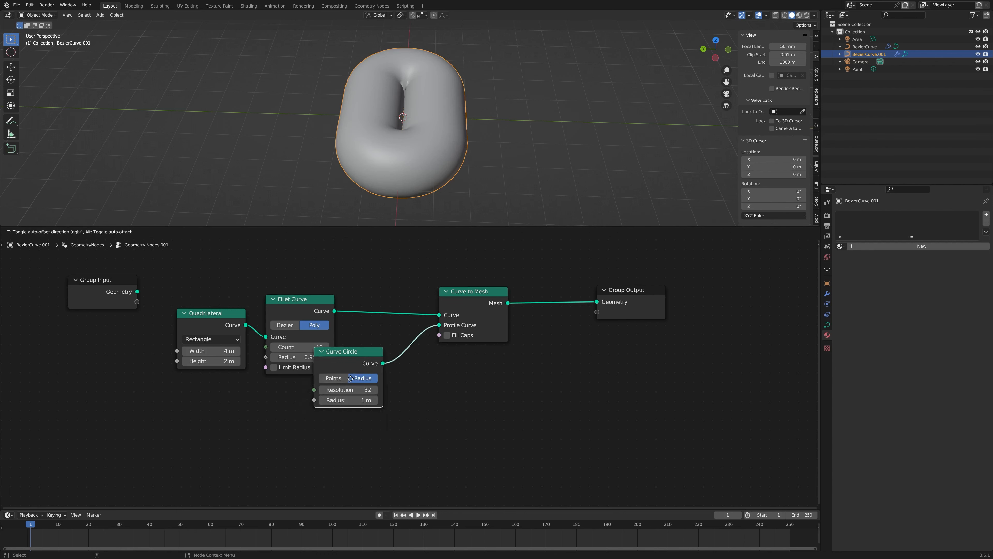
left_click(309, 411)
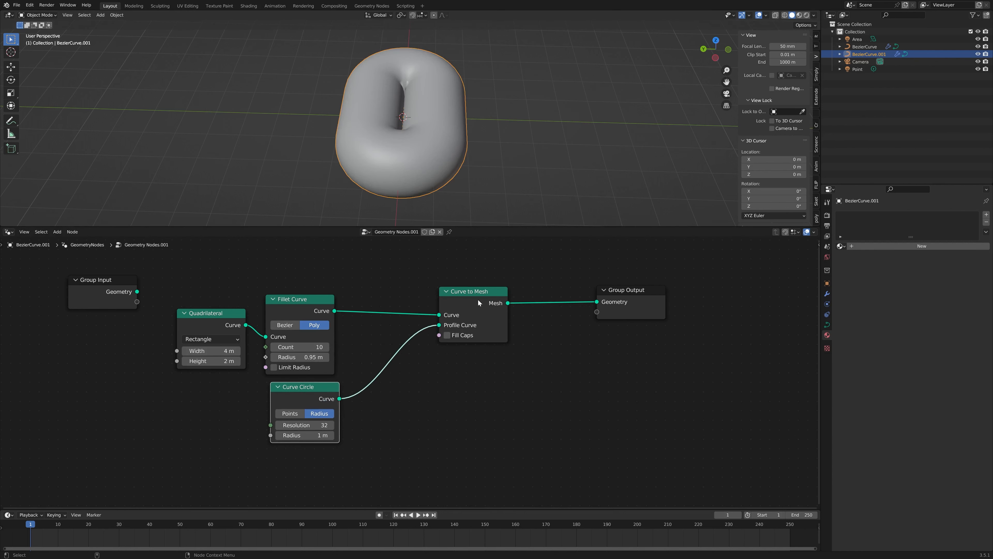
Insert a Set Curve Radius node between the Fillet Curve and Curve to Mesh nodes.
left_click_drag(478, 302, 486, 303)
key("shift+a")
type("se")
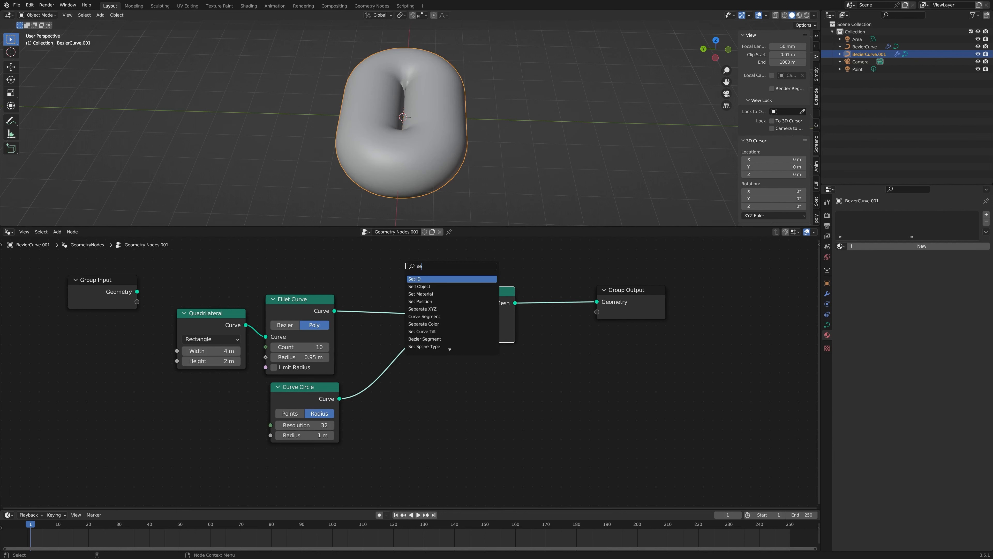
type("t c")
left_click(416, 288)
left_click(362, 321)
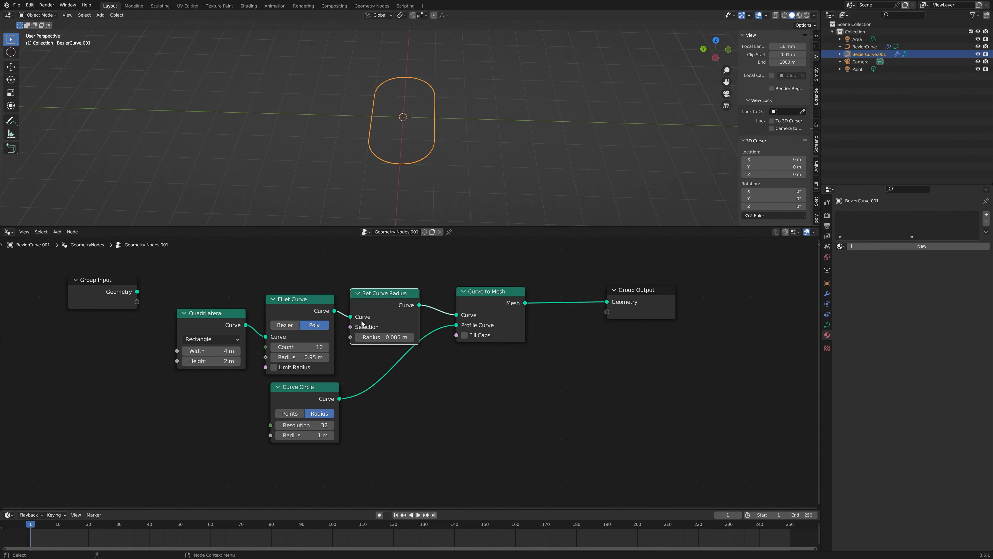
scroll(456, 111, "up", 3)
left_click_drag(309, 392, 310, 387)
Set the radius in the Set Curve Radius node to 0.305 m to thicken the link.
scroll(423, 148, "up", 2)
scroll(422, 148, "up", 1)
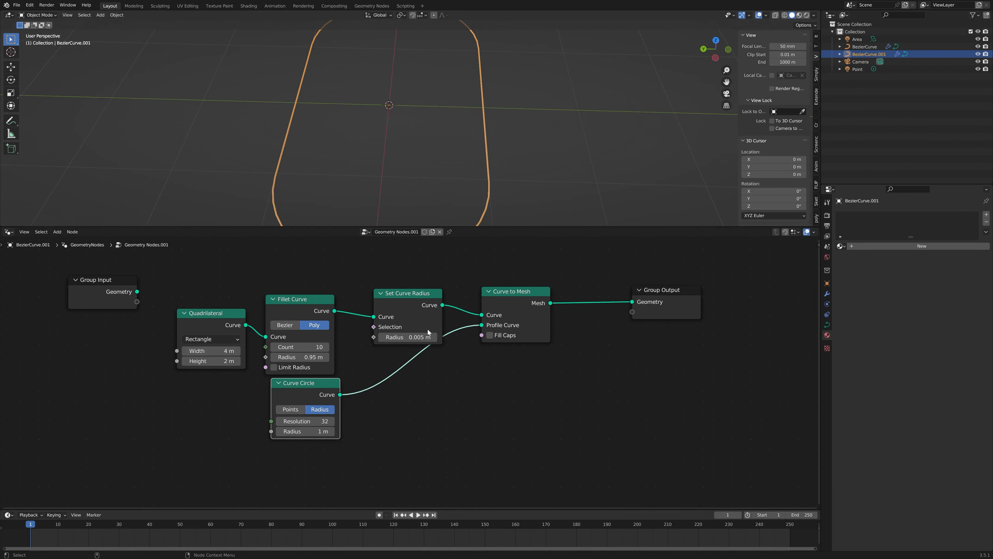
left_click(436, 337)
left_click(436, 337)
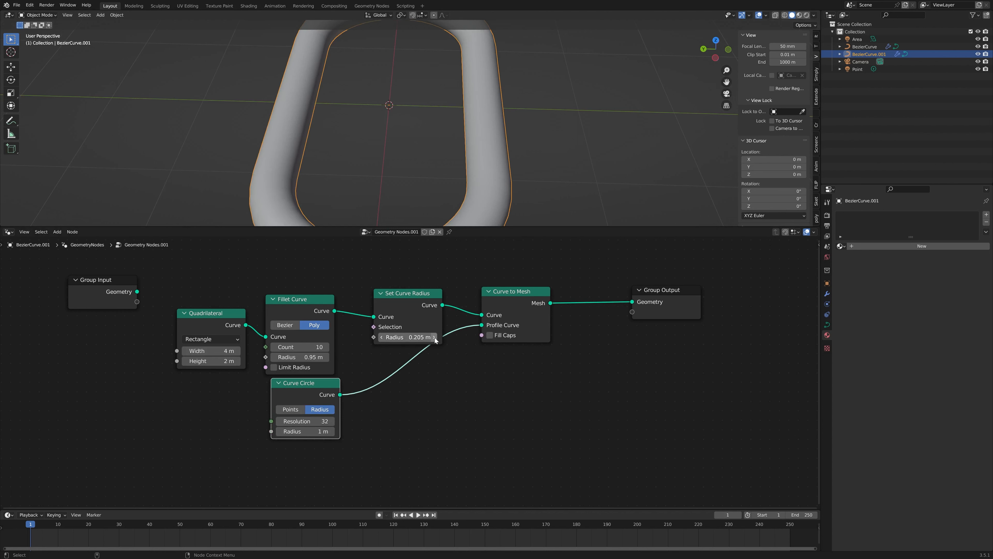
left_click(436, 337)
left_click_drag(427, 307, 413, 308)
scroll(437, 184, "down", 4)
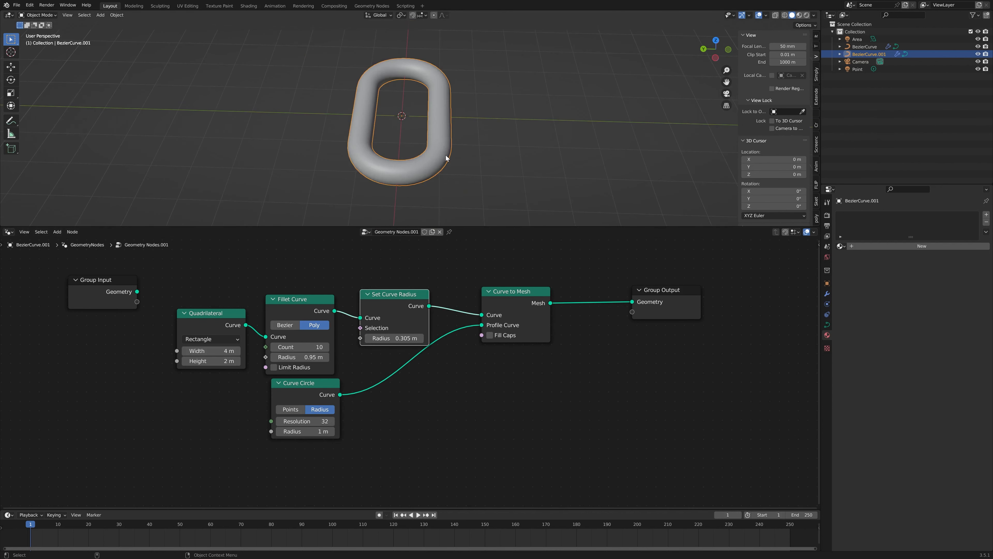
mouse_move(446, 158)
middle_mouse_down()
mouse_move(446, 182)
mouse_move(443, 161)
middle_mouse_up()
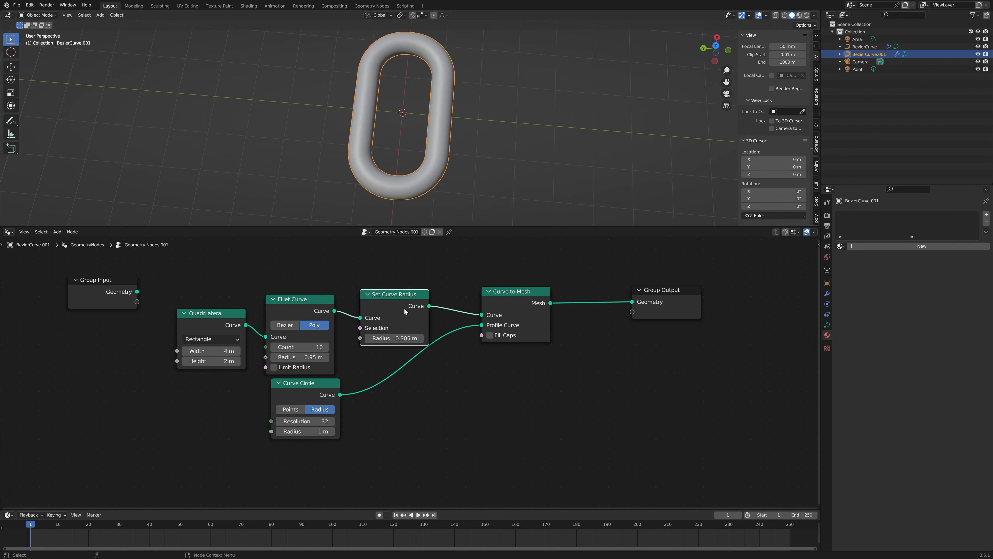
Try larger values in the Set Curve Radius node and bring the radius back to 0.305 m.
left_click(421, 339)
left_click(421, 339)
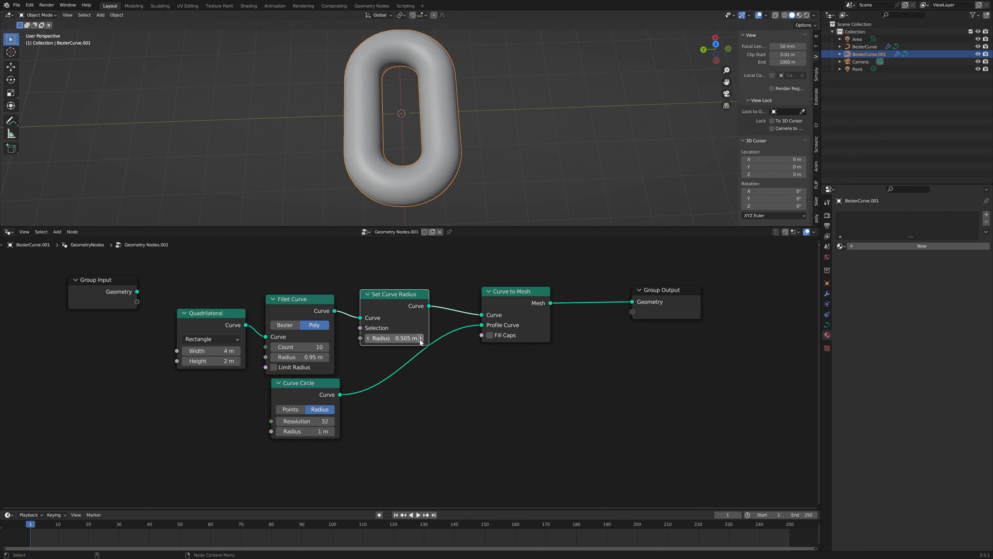
left_click(421, 339)
left_click(421, 338)
left_click(368, 339)
left_click(369, 339)
left_click(368, 339)
left_click(368, 339)
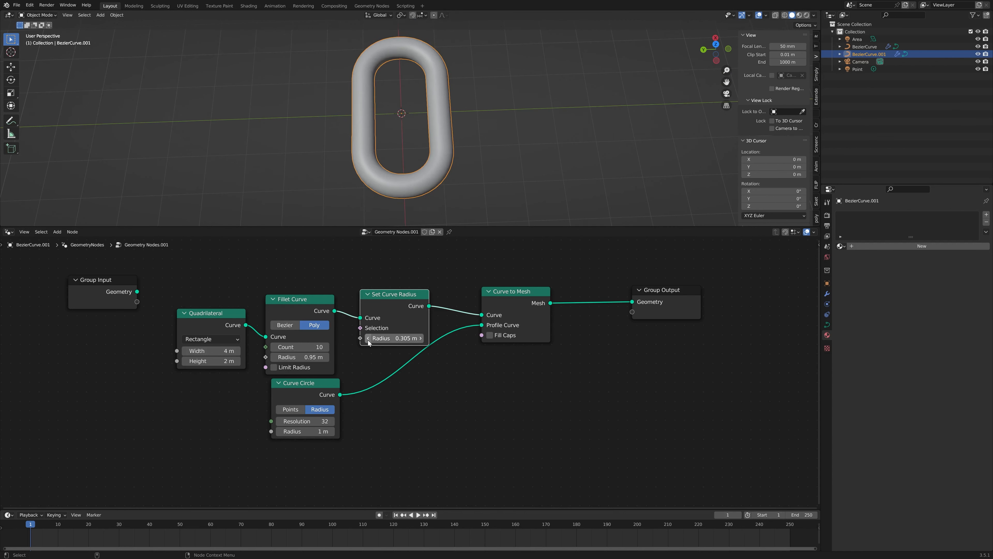
Raise the Fillet Curve radius to 1.05 m and inspect the link's ends.
left_click(326, 357)
middle_click_drag(399, 168, 422, 193)
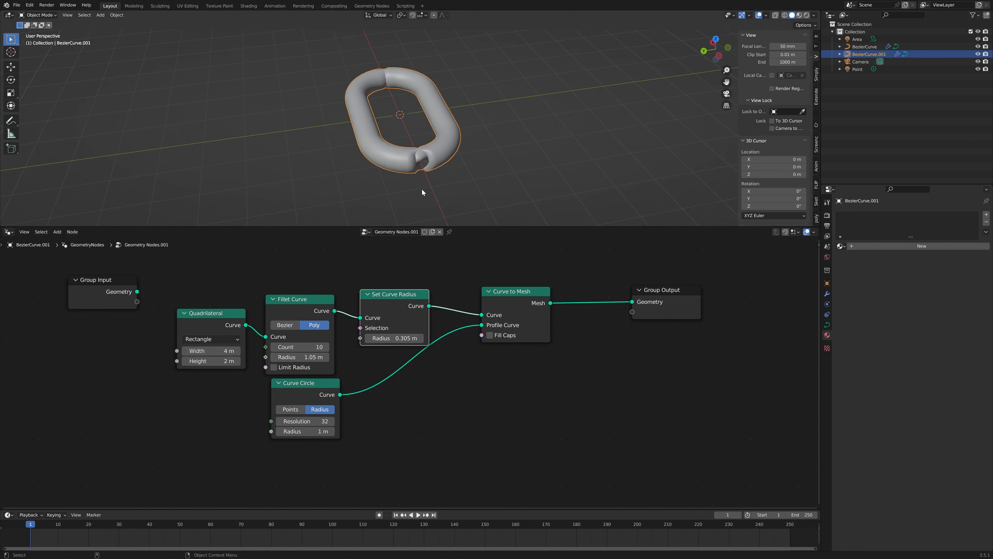
Set the Fillet Curve radius to 0.95 m and check the link's rounded ends.
left_click(269, 357)
middle_click_drag(474, 79, 467, 111)
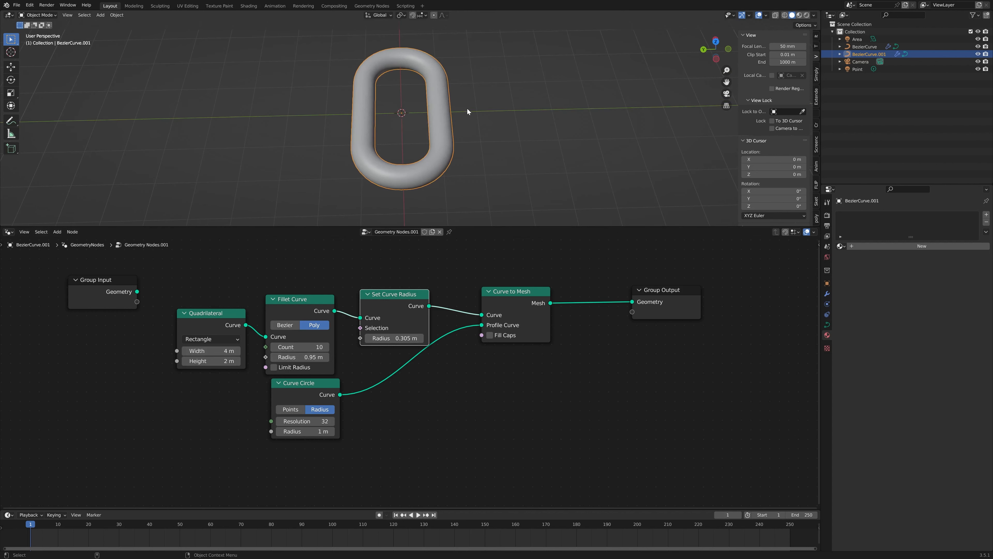
mouse_move(444, 74)
middle_mouse_down()
mouse_move(403, 135)
mouse_move(443, 92)
middle_mouse_up()
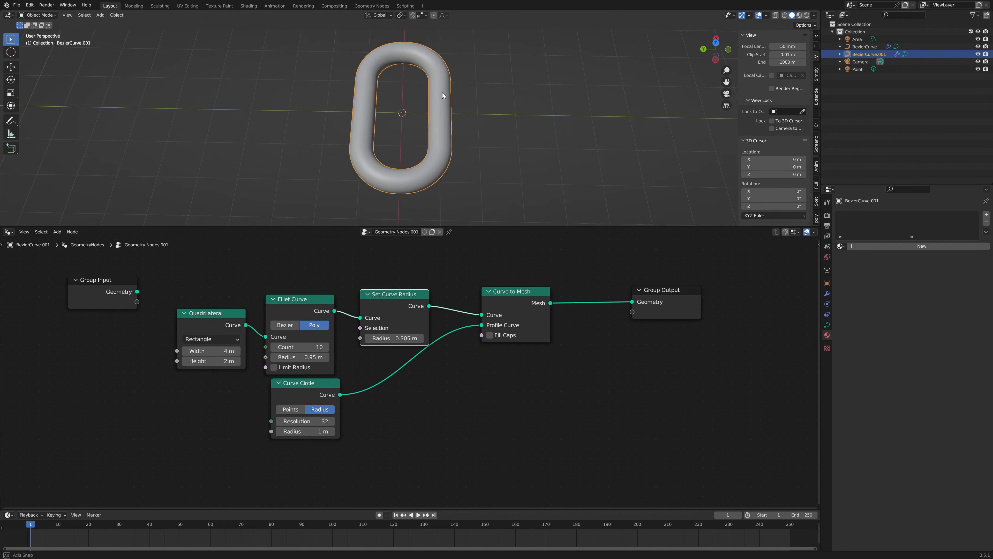
Arrange the Quadrilateral, Fillet Curve, Curve Circle, Set Curve Radius and Curve to Mesh nodes compactly and enclose them in a frame.
scroll(497, 289, "down", 2)
scroll(497, 290, "down", 1)
left_click_drag(472, 319, 391, 365)
left_click_drag(342, 390, 329, 332)
left_click_drag(403, 319, 372, 336)
left_click_drag(255, 304, 403, 421)
key("ctrl+j")
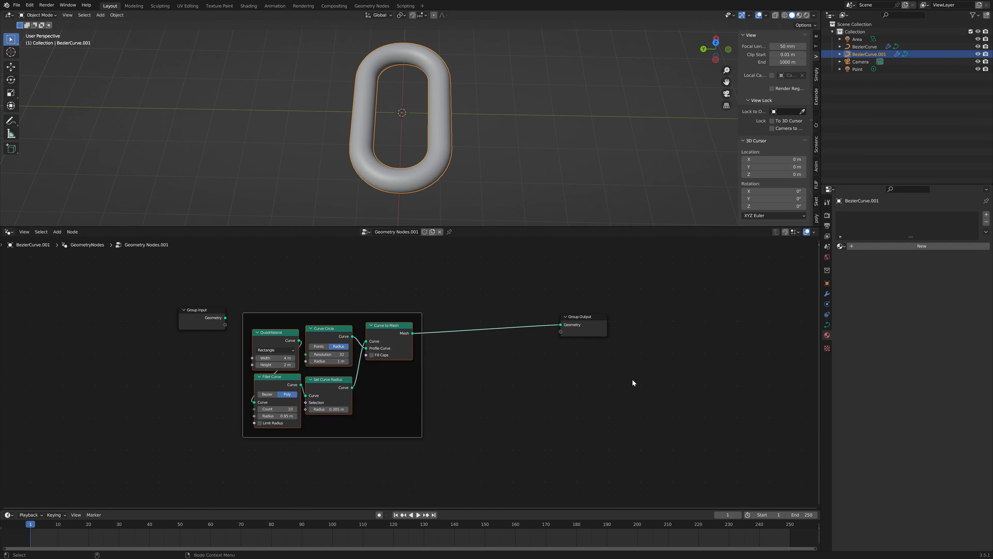
Label the frame around the link nodes "CHAIN LINK".
key("n")
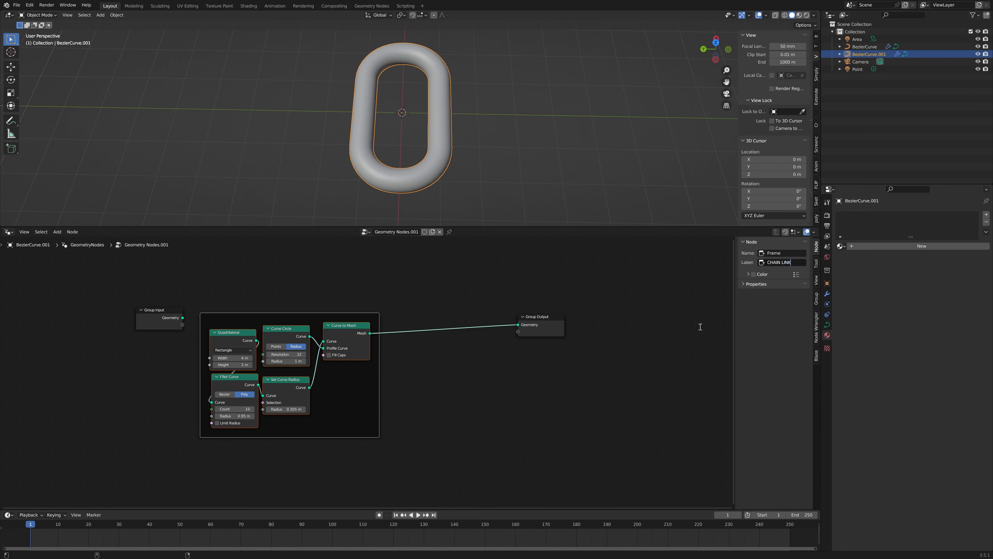
key("n")
scroll(633, 370, "down", 2)
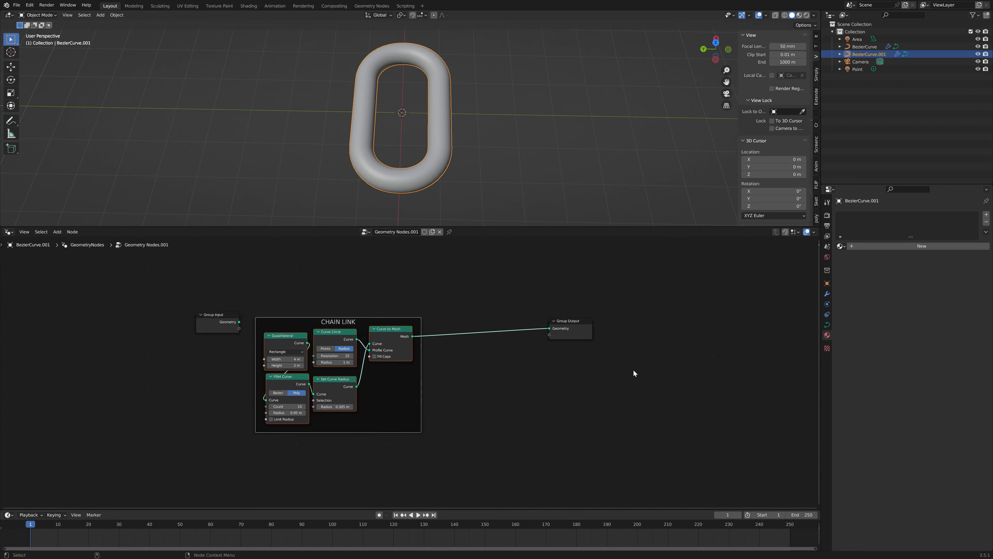
middle_click_drag(537, 369, 598, 344)
scroll(598, 344, "up", 3)
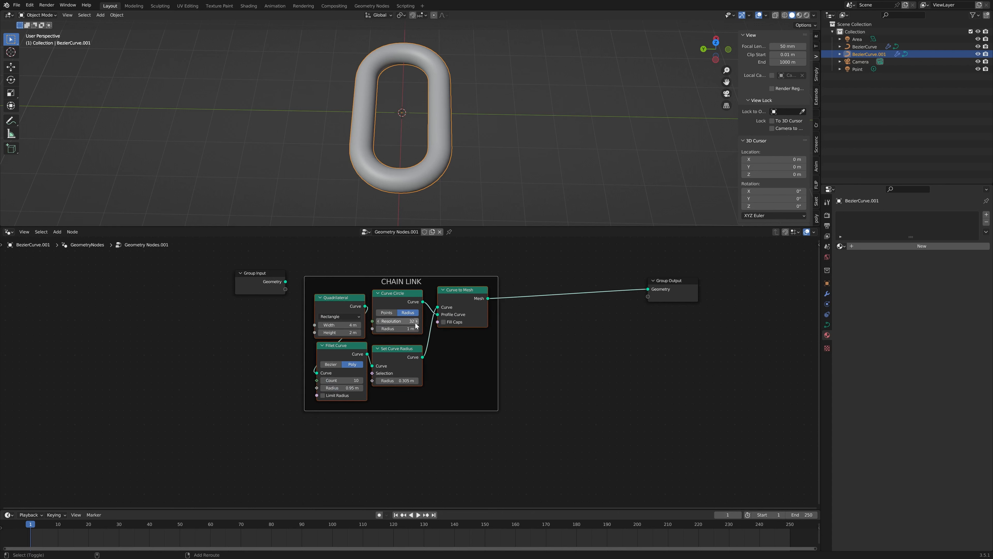
Duplicate the CHAIN LINK frame with all its nodes and place the copy below the original.
key("shift+d")
left_click(418, 469)
middle_click_drag(525, 418, 507, 381)
Insert a Join Geometry node before the Group Output and connect the mesh outputs of both chain links to it.
key("shift+a")
type("jo")
left_click(606, 306)
left_click(588, 276)
left_click_drag(473, 406, 593, 321)
scroll(583, 283, "down", 3)
Reposition the Join Geometry and Group Output nodes to leave space after the two CHAIN LINK frames.
left_click_drag(562, 290, 573, 294)
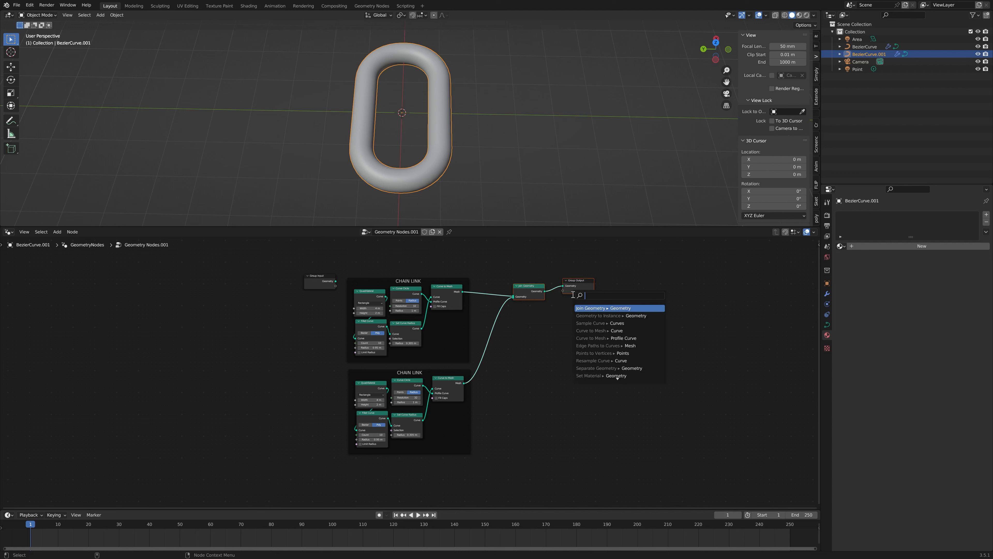
left_click(403, 273)
left_click(405, 279)
left_click(419, 370)
left_click_drag(523, 270, 587, 325)
left_click_drag(524, 288, 562, 287)
scroll(571, 307, "up", 4)
middle_click_drag(577, 315, 496, 337)
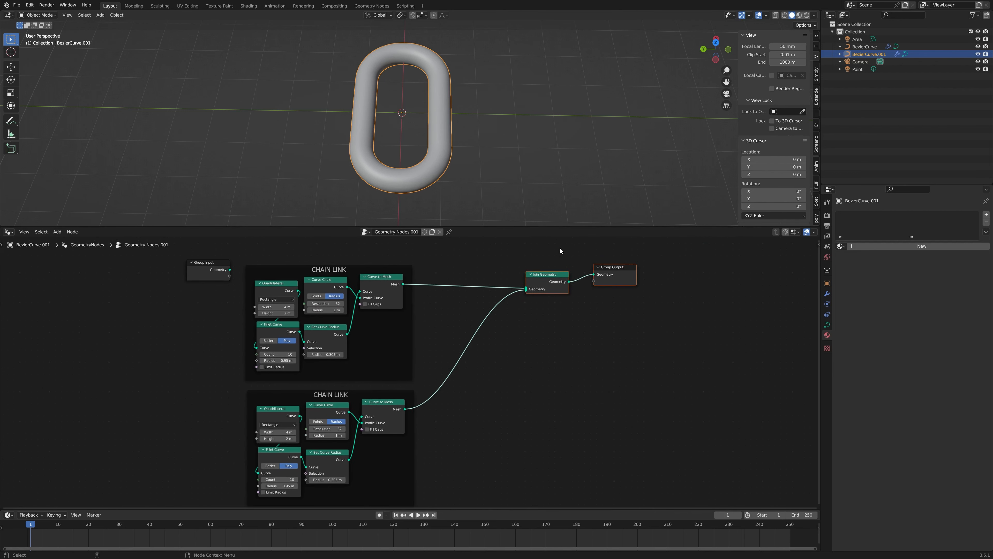
left_click(560, 247)
middle_click_drag(550, 276, 543, 285)
left_click_drag(542, 286, 529, 290)
Insert a Transform Geometry node between the second chain link's Curve to Mesh node and Join Geometry.
key("shift+a")
left_click(532, 323)
type("trans")
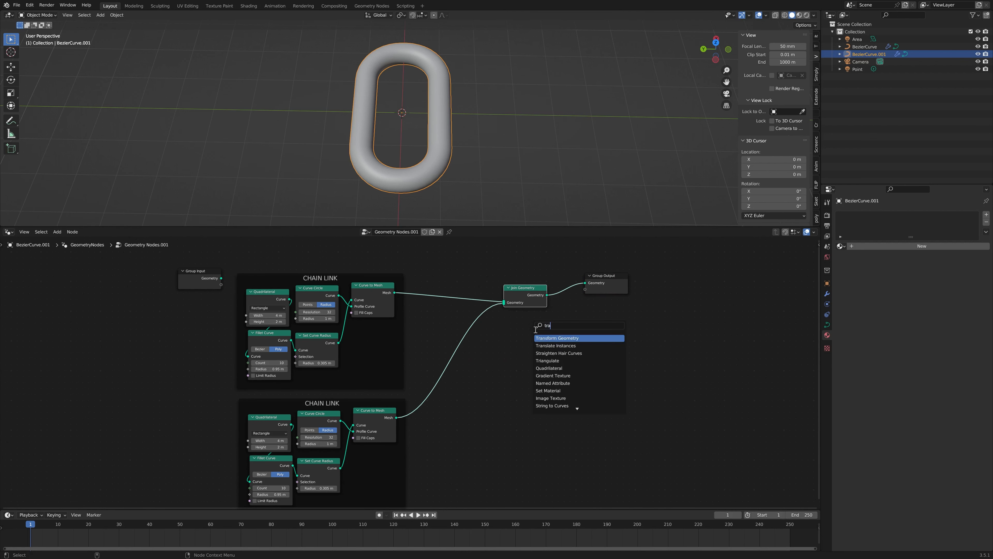
key("Return")
left_click(458, 355)
scroll(517, 355, "up", 2)
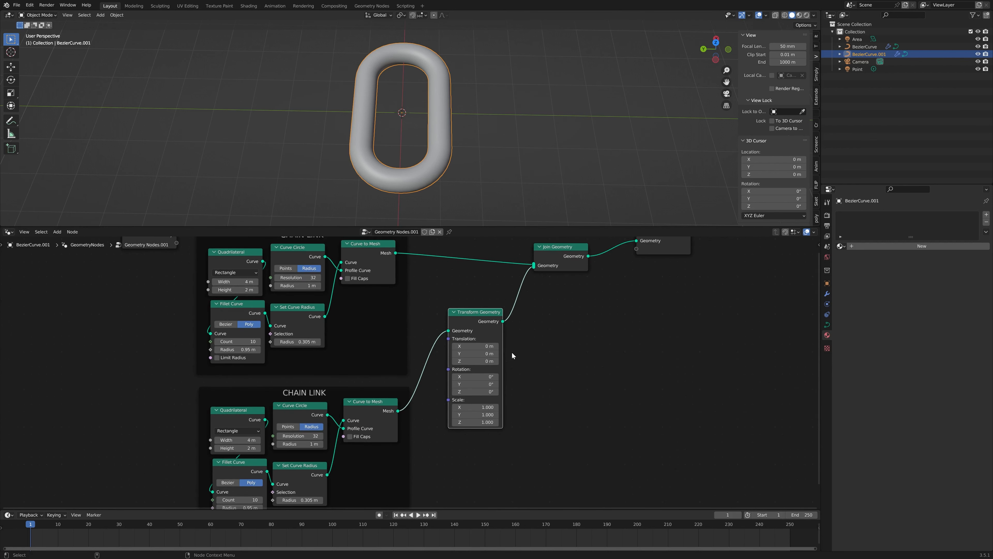
Rotate the second link 90° about X and set its X translation to 3.3 m in the Transform Geometry node.
scroll(461, 164, "down", 3)
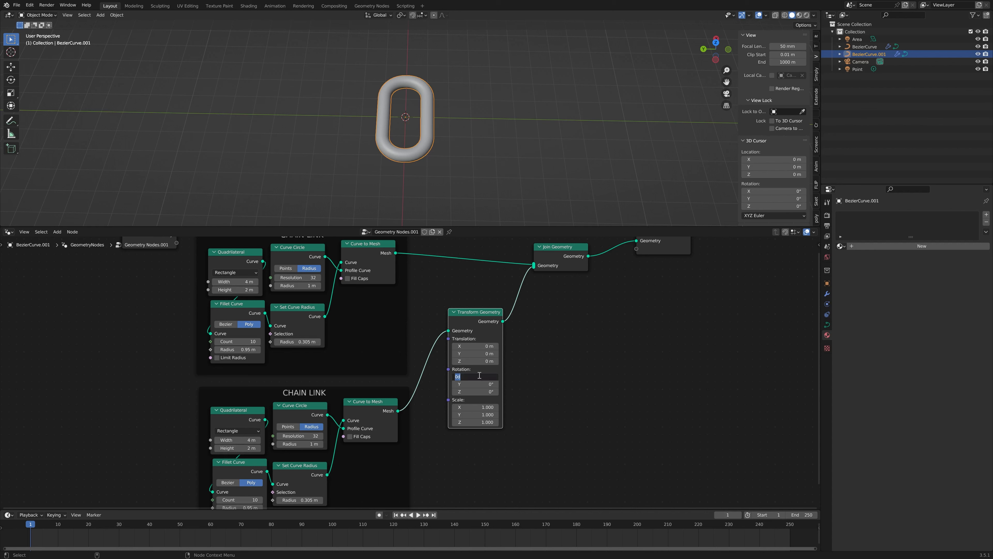
key("Return")
middle_click_drag(500, 127, 477, 123)
scroll(441, 152, "up", 4)
mouse_move(496, 350)
left_mouse_down()
mouse_move(485, 347)
mouse_move(510, 345)
left_mouse_up()
middle_click_drag(450, 164, 470, 136)
scroll(530, 141, "up", 3)
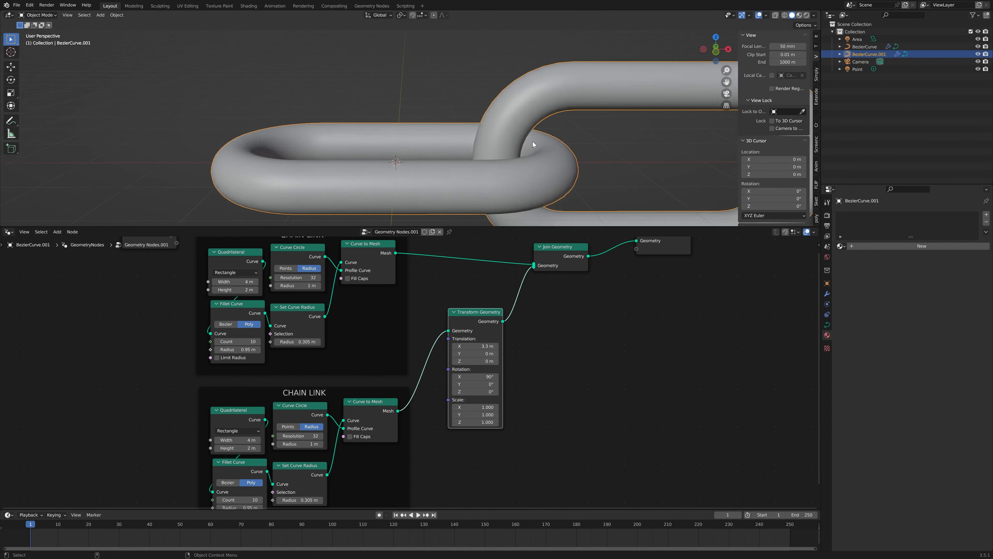
middle_click_drag(533, 141, 415, 162, "shift")
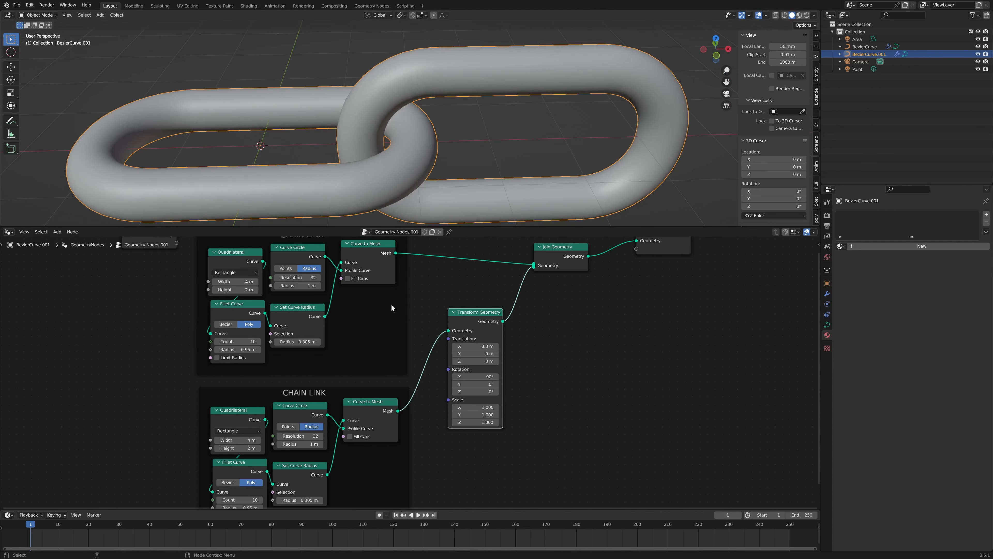
Rearrange the first CHAIN LINK frame so that Set Curve Radius sits above Curve Circle.
middle_click_drag(300, 330, 353, 333)
left_click_drag(319, 323, 318, 315)
left_click_drag(321, 261, 362, 366)
left_click_drag(310, 310, 314, 258)
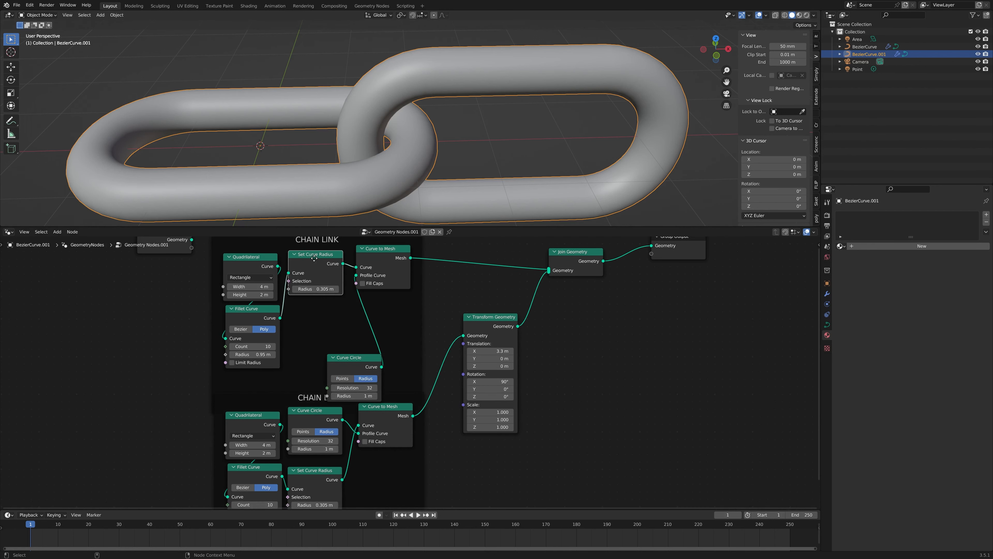
left_click_drag(365, 367, 329, 313)
Rearrange the duplicated CHAIN LINK frame so that Set Curve Radius sits above Curve Circle.
middle_click_drag(374, 332, 387, 280)
left_click_drag(333, 423, 337, 321)
left_click_drag(331, 380, 332, 436)
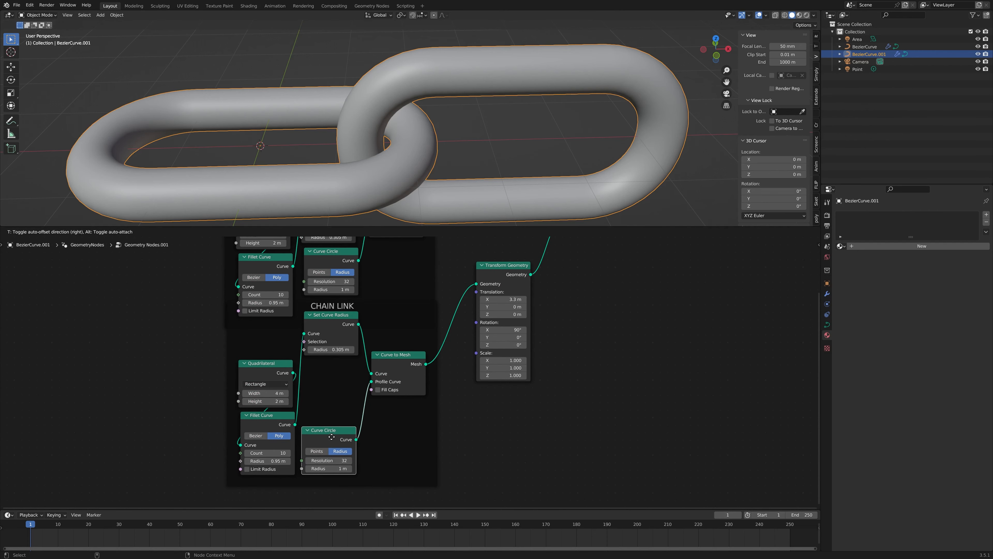
left_click_drag(341, 318, 340, 381)
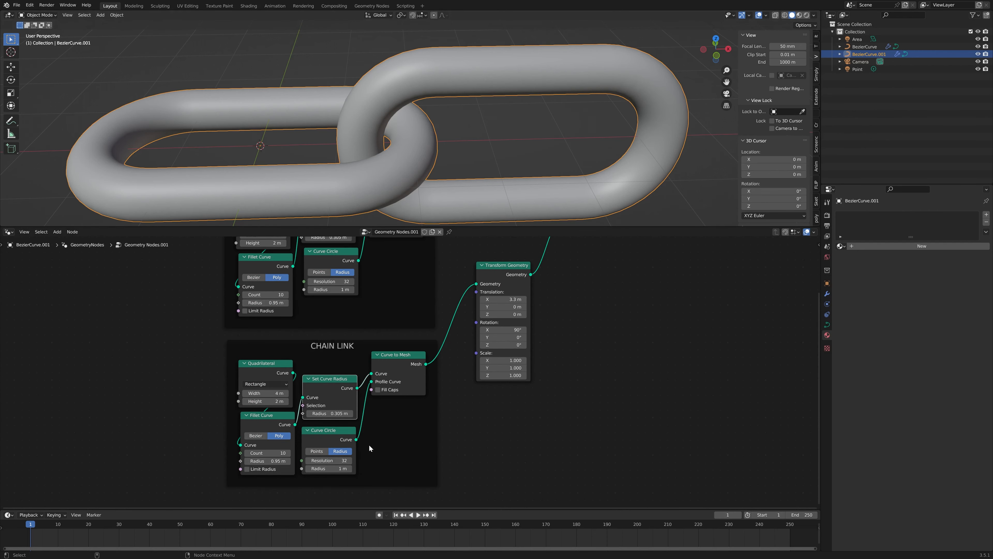
Set the Transform Geometry X translation to 3.4 m and check how the two links interlock.
middle_click_drag(485, 137, 416, 114)
scroll(430, 116, "up", 4)
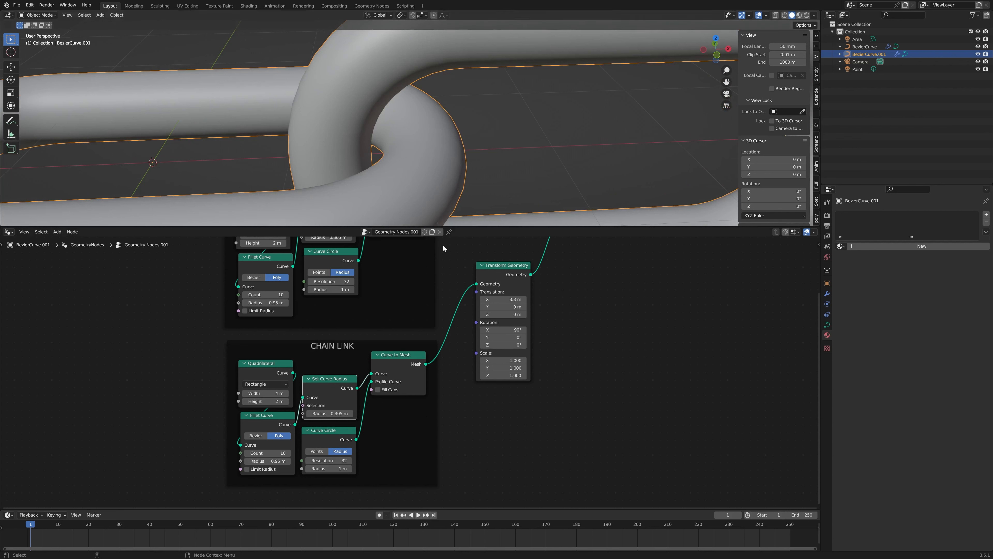
left_click(525, 299)
mouse_move(448, 120)
middle_mouse_down()
mouse_move(451, 131)
mouse_move(431, 115)
mouse_move(426, 122)
mouse_move(446, 130)
mouse_move(343, 111)
mouse_move(492, 111)
mouse_move(415, 124)
mouse_move(470, 129)
mouse_move(457, 120)
middle_mouse_up()
scroll(435, 131, "down", 10)
scroll(459, 136, "down", 4)
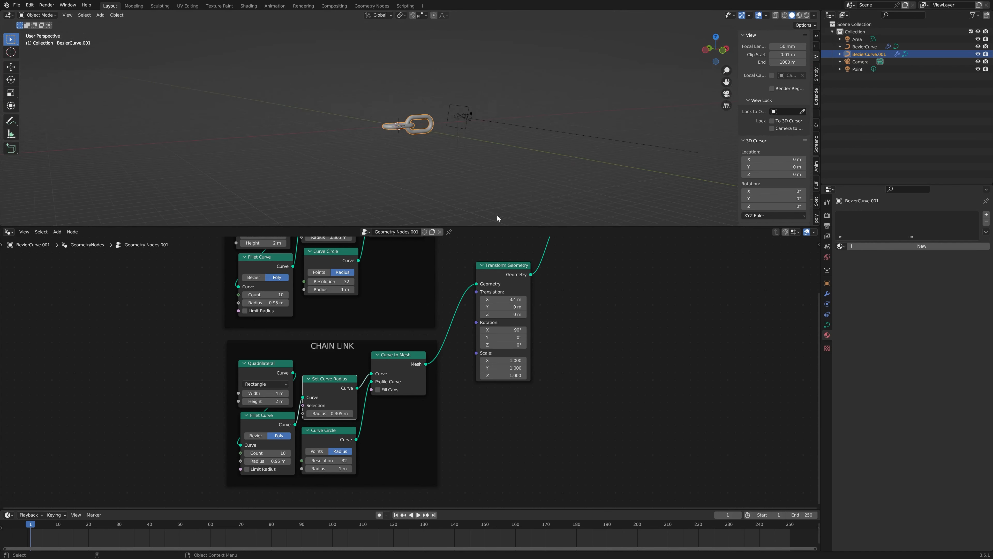
Move the Group Input and Group Output above the frames and connect the input geometry directly to the output.
middle_click_drag(556, 333, 434, 434)
middle_click_drag(428, 380, 437, 414)
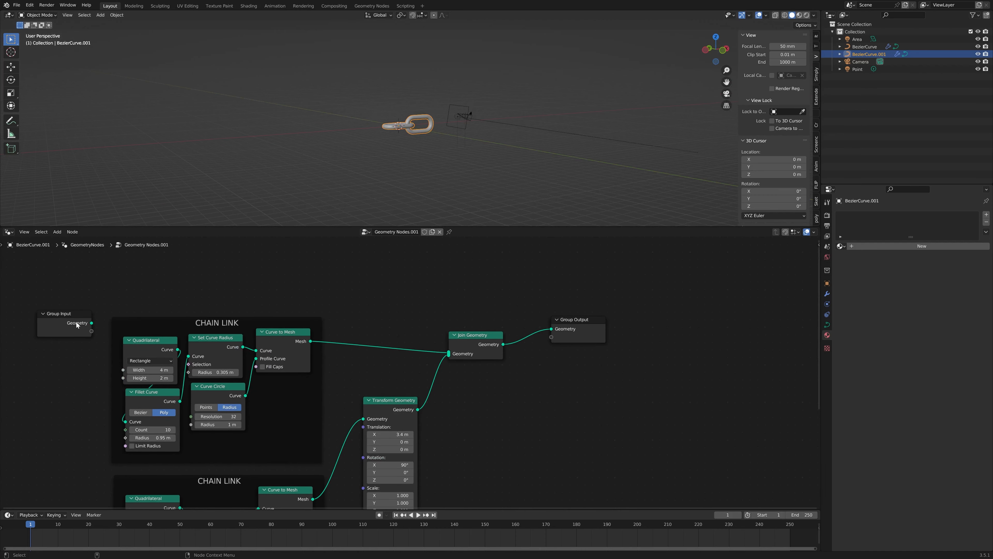
left_click_drag(77, 325, 111, 299)
middle_click_drag(354, 153, 511, 104)
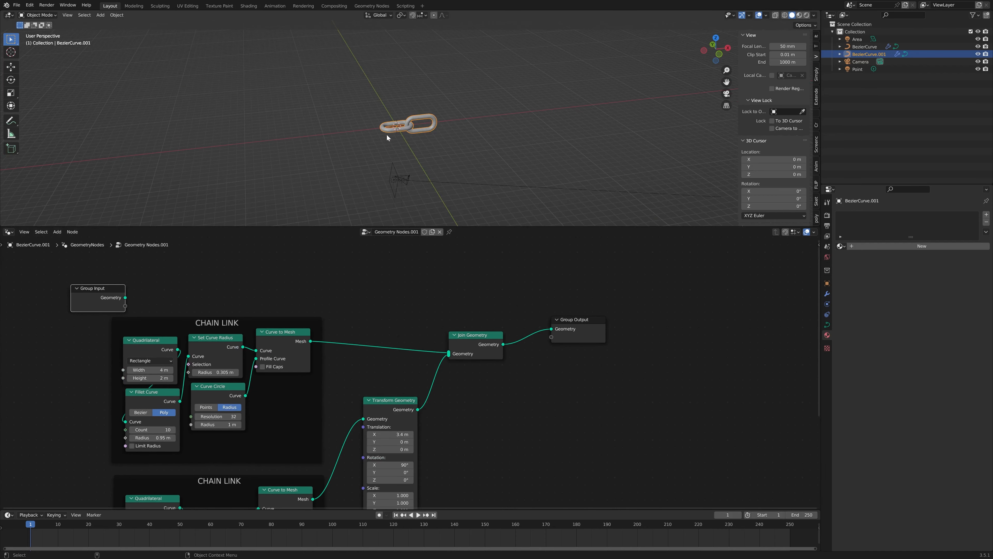
middle_click_drag(387, 135, 422, 137)
scroll(430, 122, "up", 4)
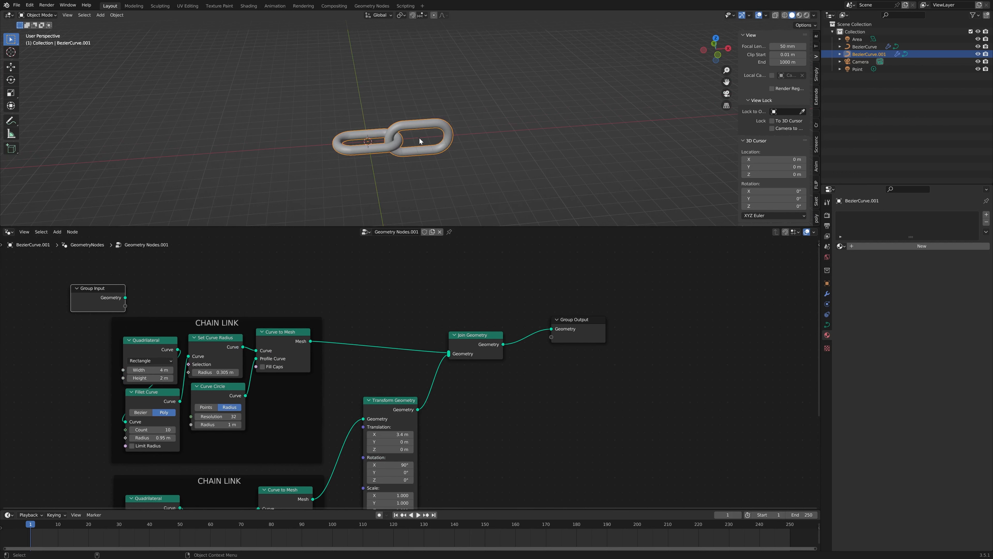
left_click_drag(84, 294, 602, 289)
left_click(136, 275)
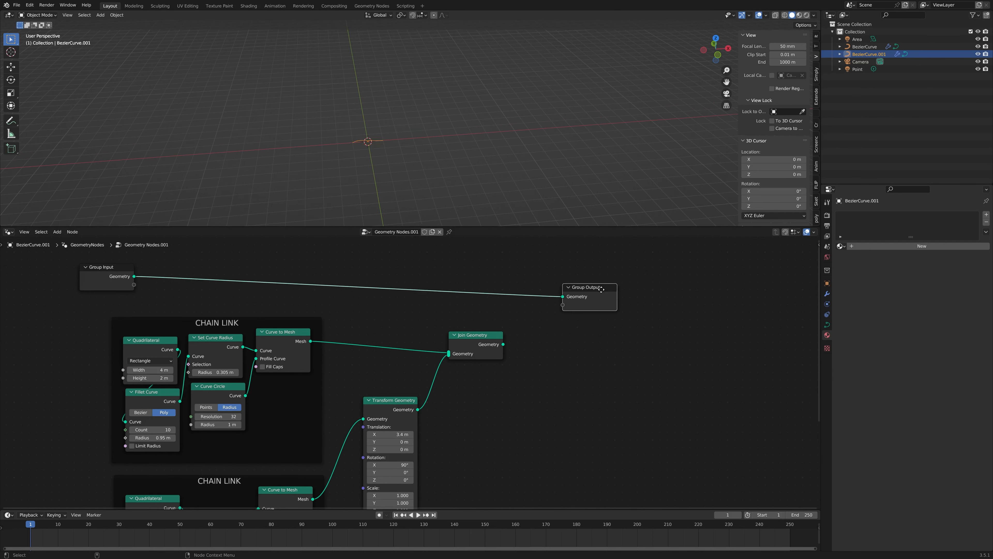
Insert an Instance on Points node between the Group Input and the Group Output.
scroll(384, 147, "up", 9)
middle_click_drag(376, 151, 514, 84, "shift")
middle_click_drag(489, 162, 508, 121, "shift")
key("Caps_Lock")
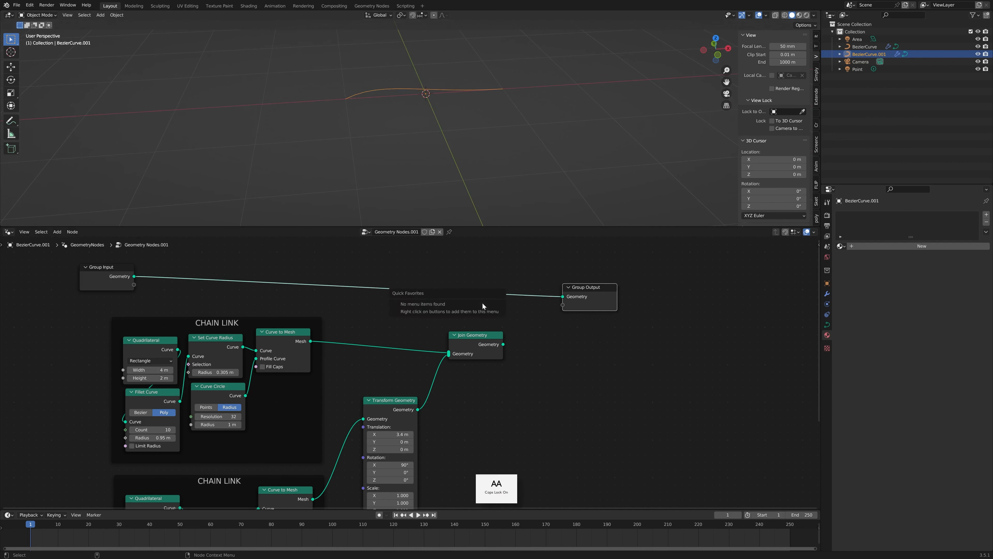
key("Caps_Lock")
key("shift+a")
left_click(526, 310)
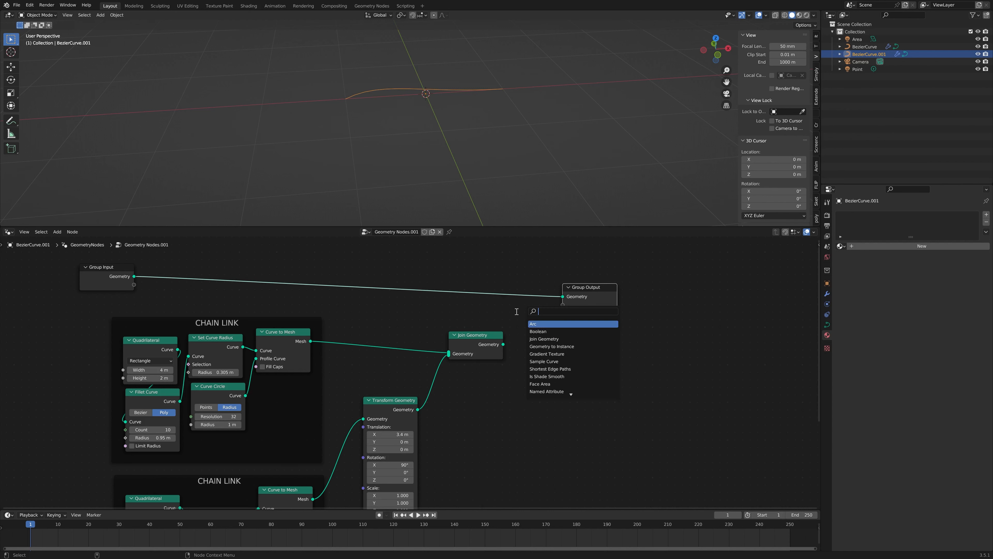
type("insta")
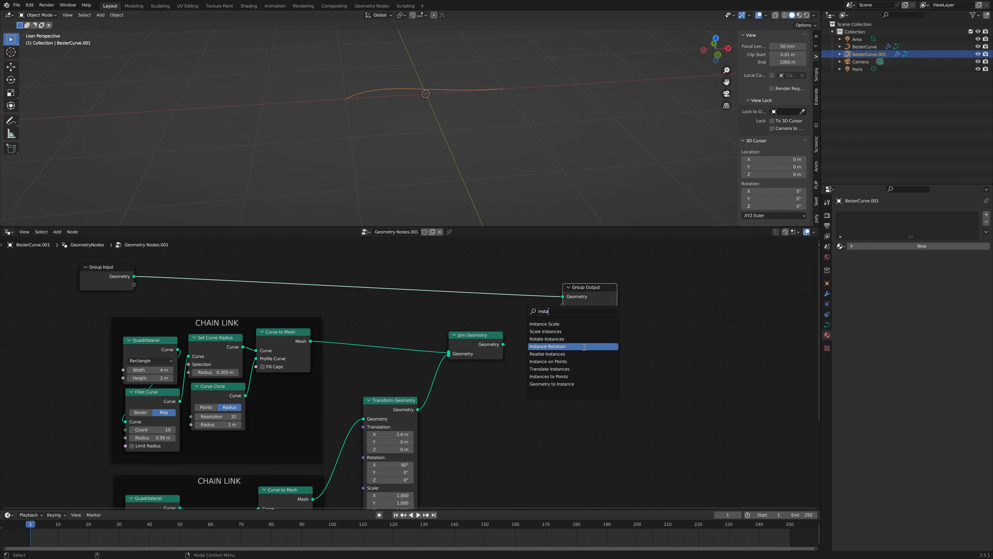
left_click(547, 361)
left_click(557, 330)
Space out the Instance on Points and Group Output nodes and connect Join Geometry to the Instance input.
left_click_drag(586, 288, 651, 289)
left_click_drag(499, 277, 578, 286)
left_click_drag(495, 343, 555, 315)
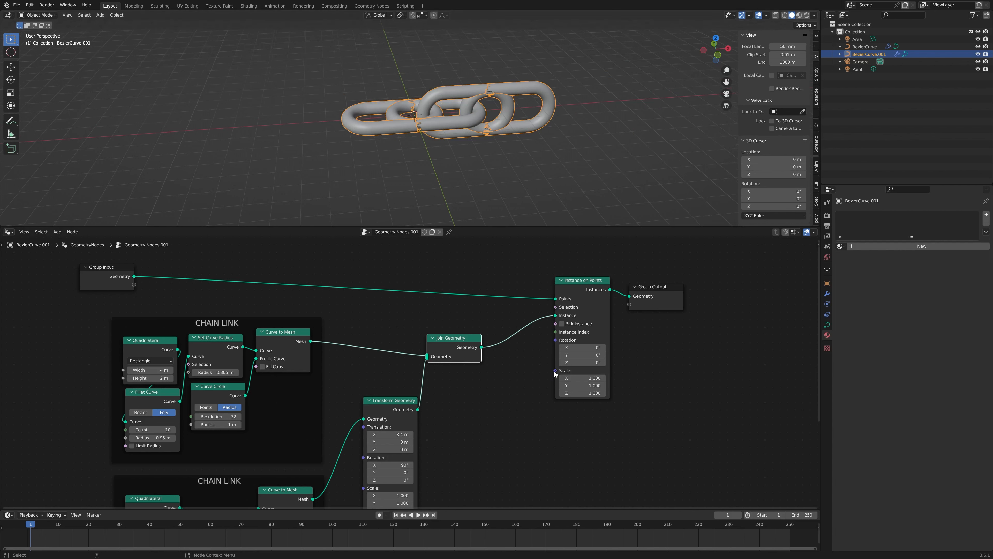
Add a Value node, connect it to the Scale of Instance on Points and set it to 0.1.
key("shift+a")
type("value")
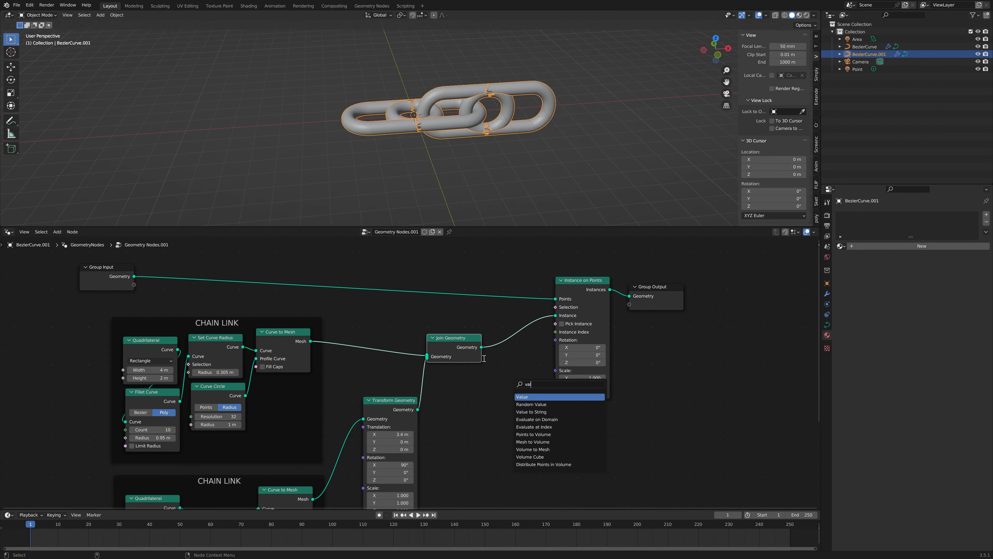
left_click(563, 397)
left_click_drag(455, 403, 556, 370)
left_click(495, 403)
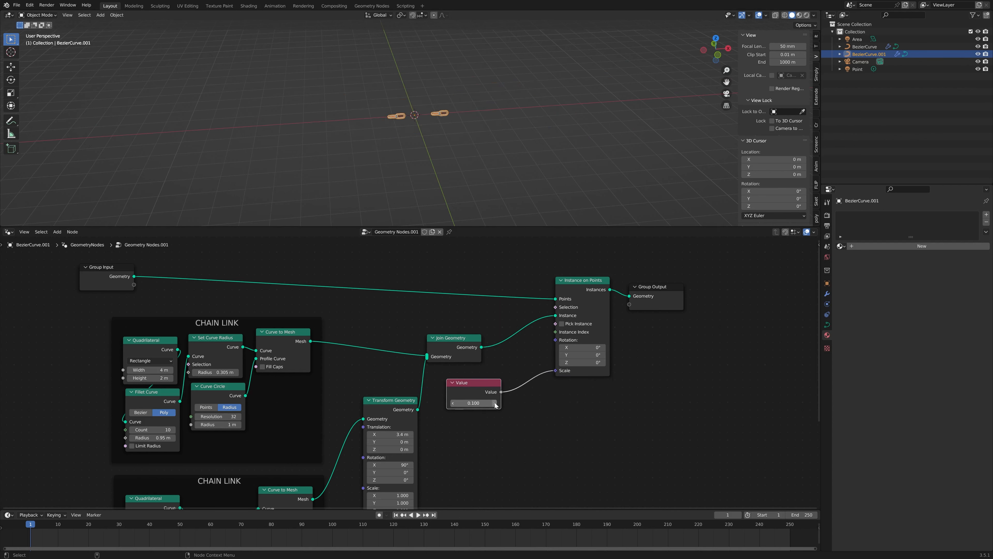
Set the Value node that drives the instance scale to 0.015 and inspect the shrunken links.
scroll(566, 51, "up", 3)
left_click(463, 402)
key("BackSpace")
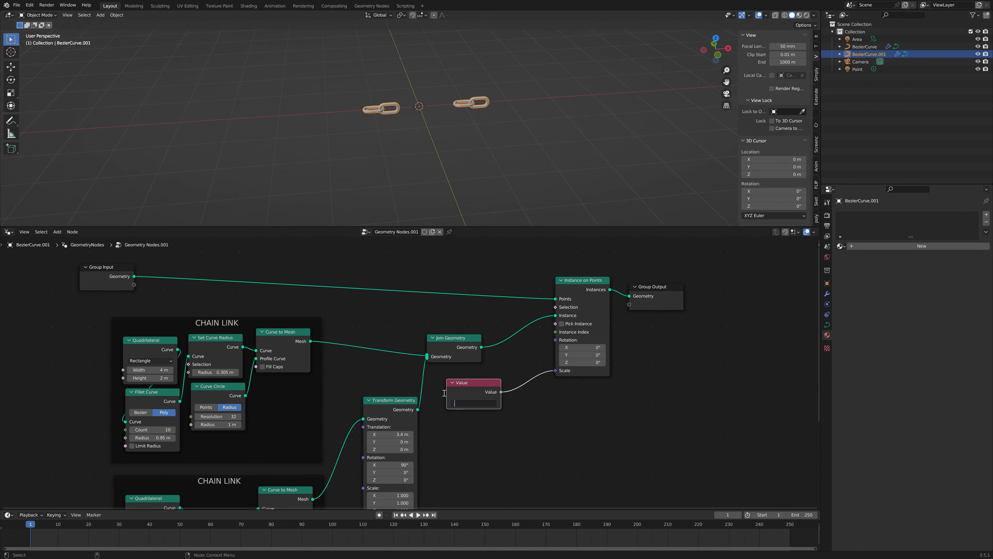
key("Return")
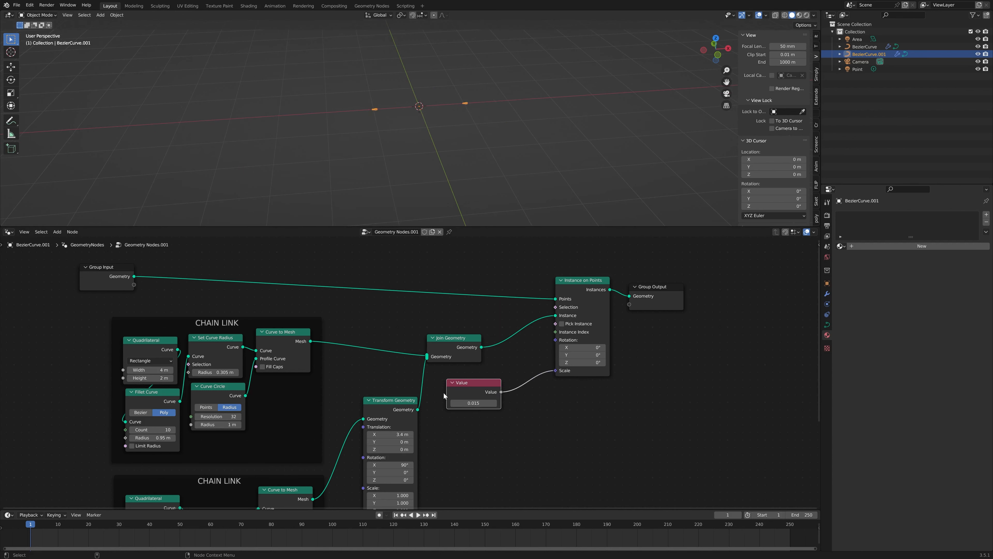
scroll(427, 102, "up", 5)
middle_click_drag(398, 81, 410, 133, "shift")
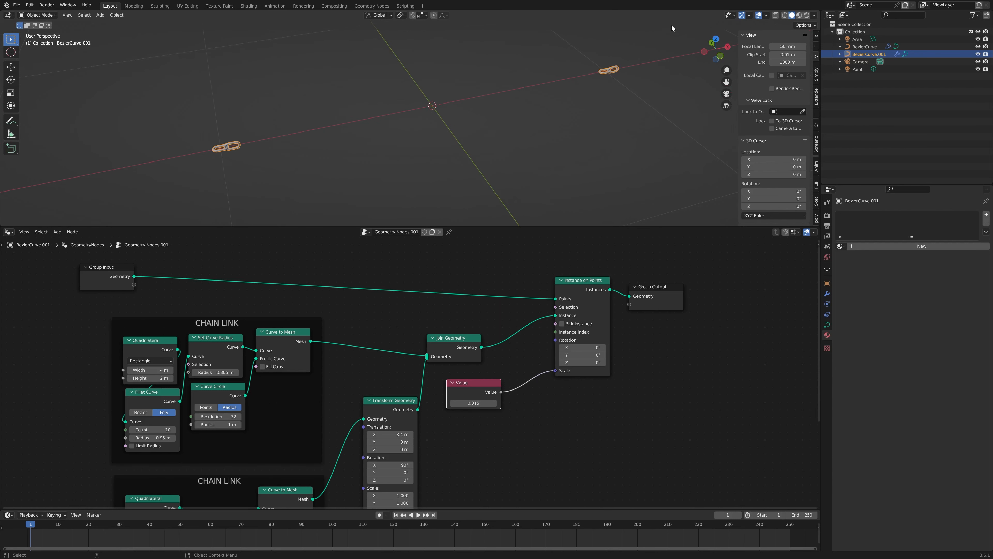
Insert a Resample Curve node between the Group Input and Instance on Points.
key("shift+a")
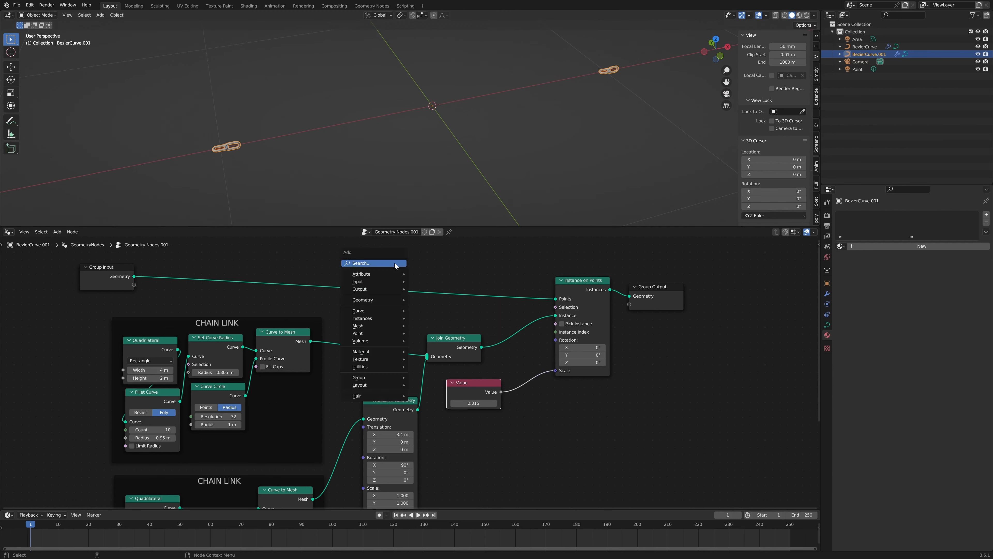
type("res")
key("Return")
left_click(320, 282)
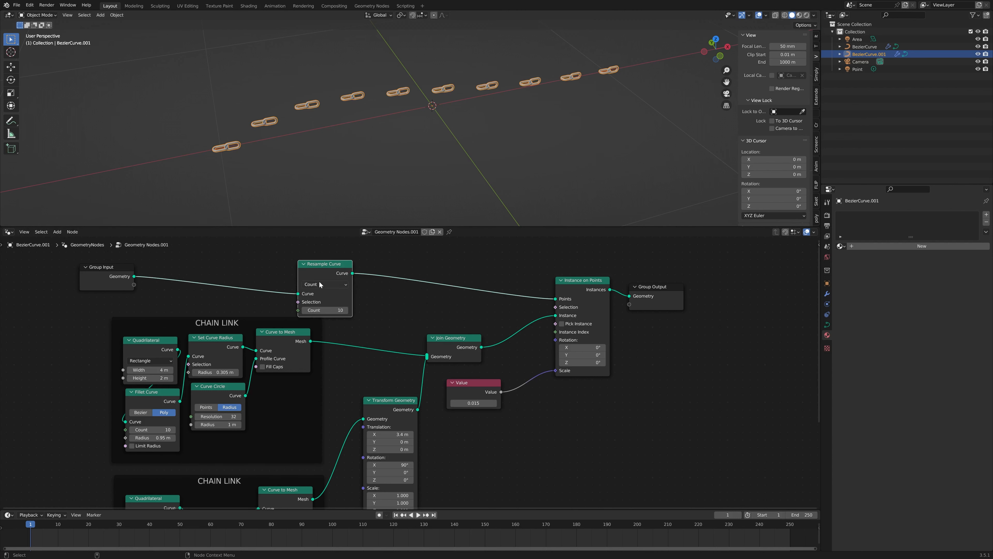
scroll(426, 125, "down", 4)
middle_click_drag(413, 138, 427, 140)
left_click_drag(327, 273, 338, 264)
middle_click_drag(362, 206, 455, 125)
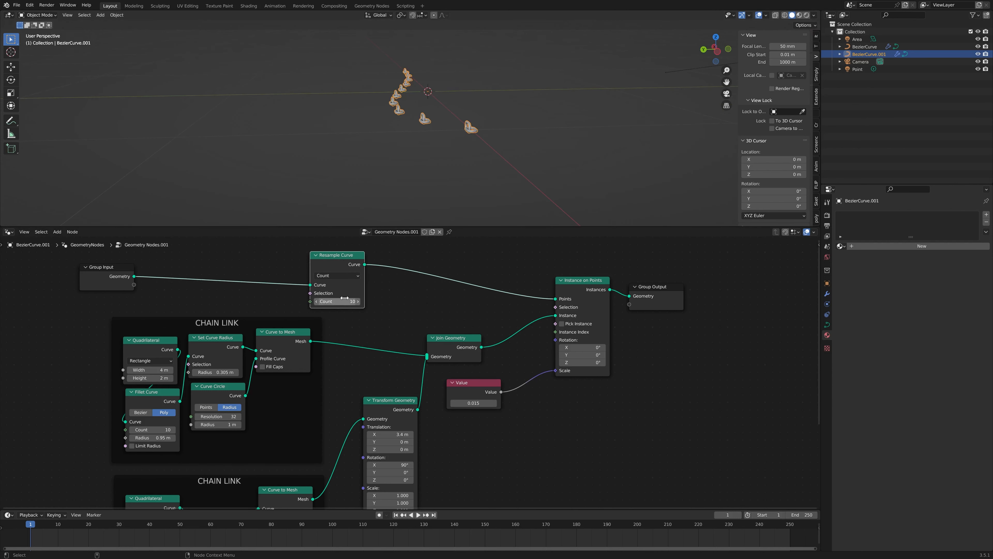
Increase the Resample Curve count to 13 and inspect the spacing of the links along the curve.
left_click(357, 301)
left_click(357, 302)
left_click(357, 301)
scroll(445, 119, "down", 4)
middle_click_drag(444, 119, 351, 156)
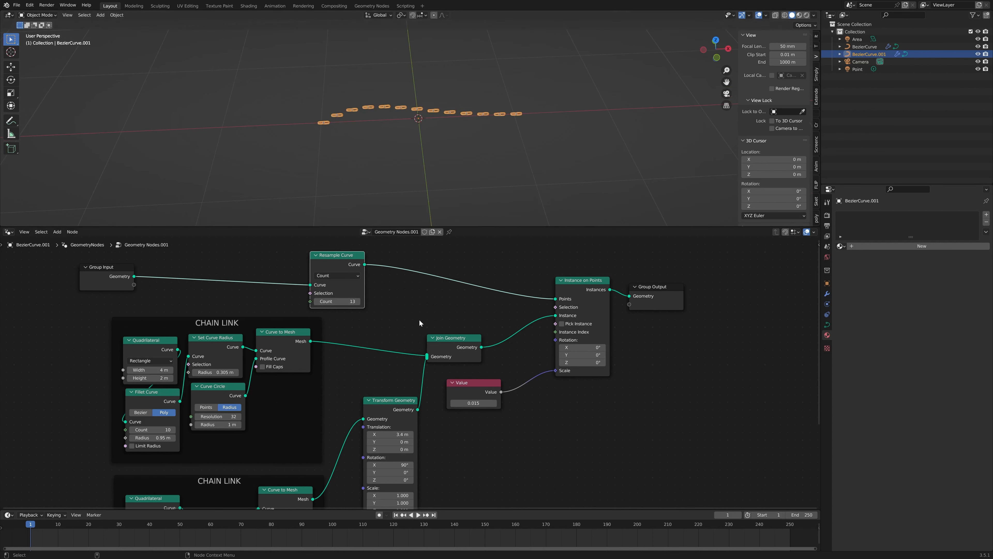
Switch the Resample Curve mode to Length and inspect the link spacing along the curve from several angles.
left_click(337, 275)
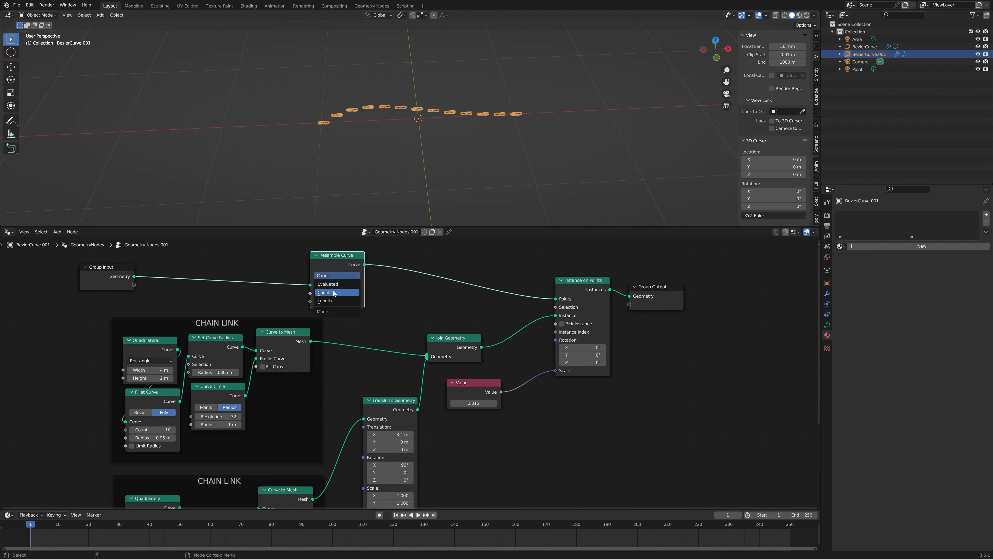
left_click(333, 298)
scroll(430, 141, "up", 9)
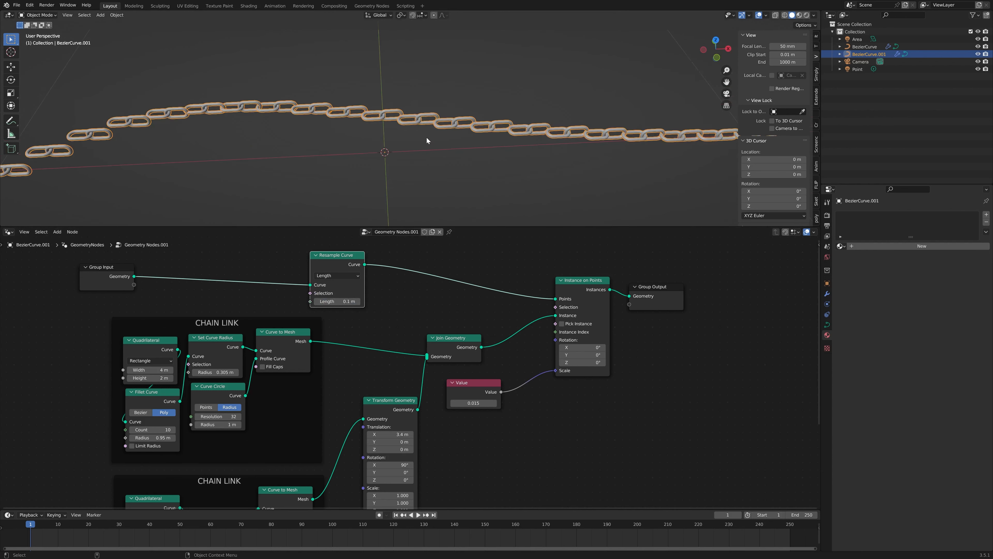
scroll(375, 129, "down", 5)
middle_click_drag(346, 133, 343, 107)
scroll(343, 106, "up", 4)
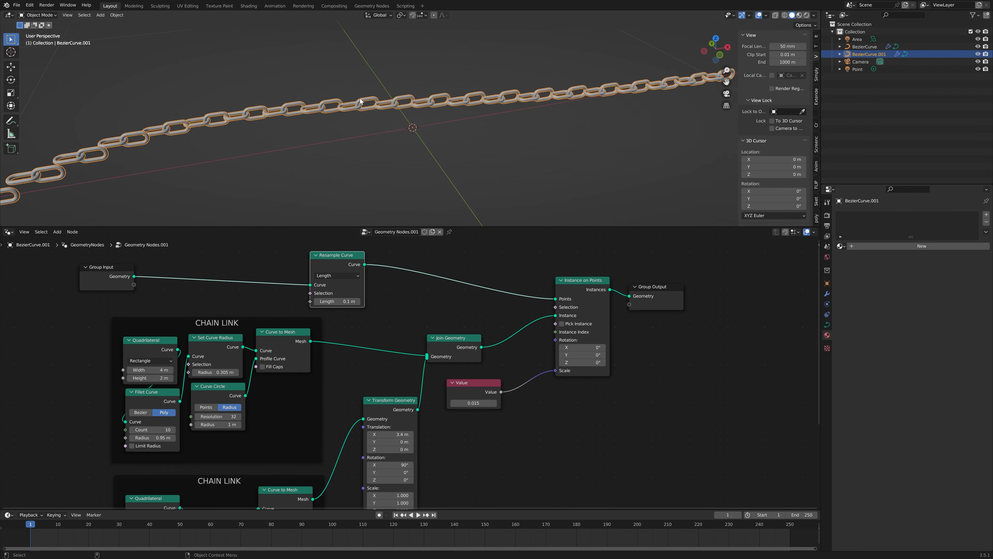
scroll(424, 130, "down", 4)
mouse_move(424, 130)
middle_mouse_down()
mouse_move(371, 143)
mouse_move(353, 173)
mouse_move(424, 172)
mouse_move(391, 196)
mouse_move(419, 126)
mouse_move(434, 124)
mouse_move(428, 116)
middle_mouse_up()
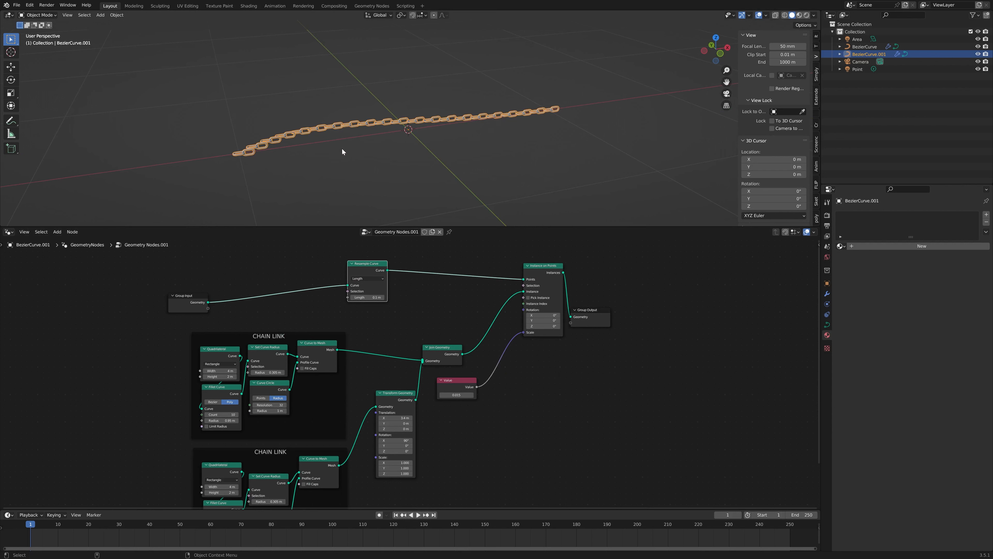
middle_click_drag(346, 149, 418, 125)
Sketch a double-headed arrow annotation beside the chain and undo the annotation strokes.
left_click(11, 120)
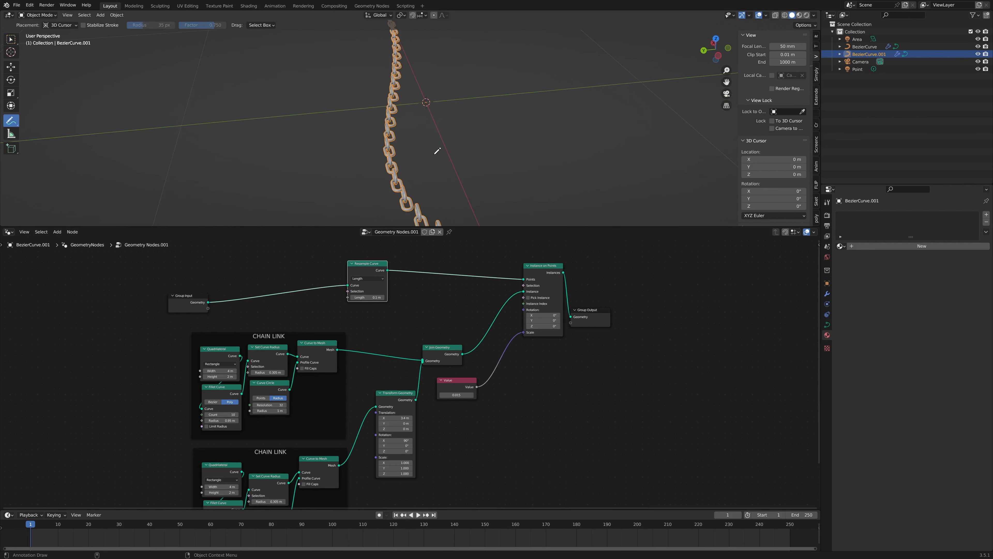
left_click_drag(373, 122, 380, 184)
mouse_move(362, 141)
left_mouse_down()
mouse_move(373, 122)
mouse_move(381, 132)
left_mouse_up()
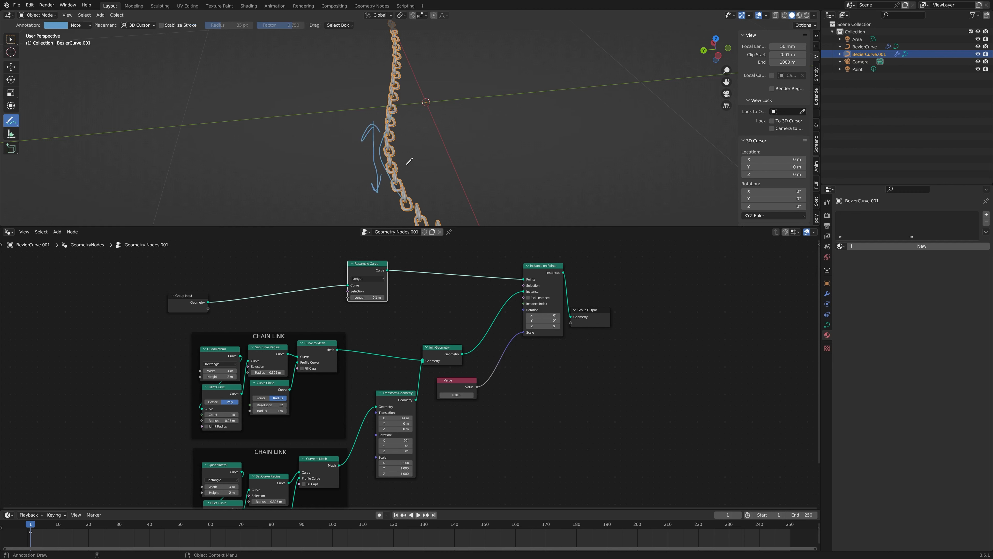
mouse_move(380, 145)
left_mouse_down()
mouse_move(367, 156)
mouse_move(373, 148)
left_mouse_up()
key("ctrl+z")
key("ctrl+z")
key("ctrl+z")
key("ctrl+z")
key("ctrl+z")
left_click(12, 39)
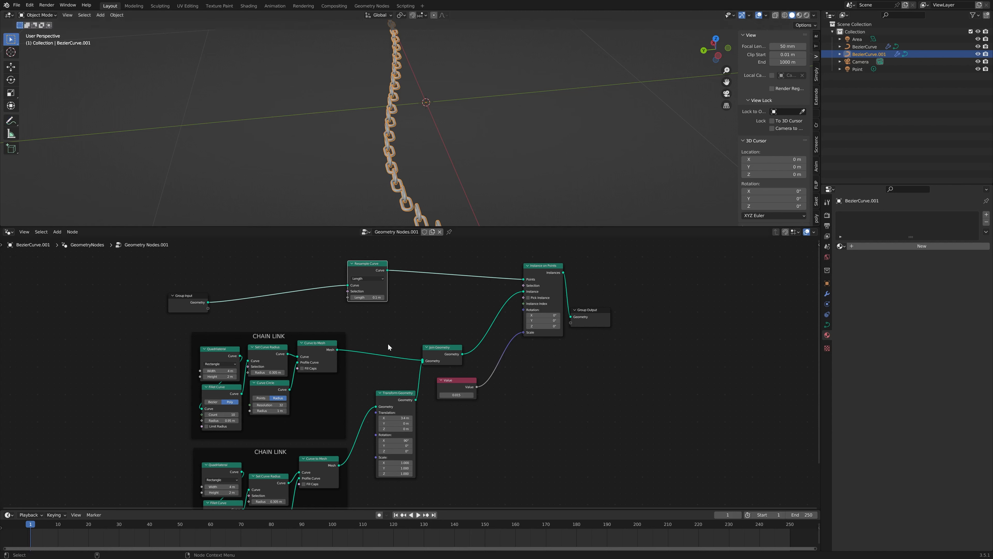
Move the Group Input and Resample Curve nodes upward to free space above the chain-link frames.
middle_click_drag(341, 330, 346, 303)
left_click_drag(178, 240, 453, 330)
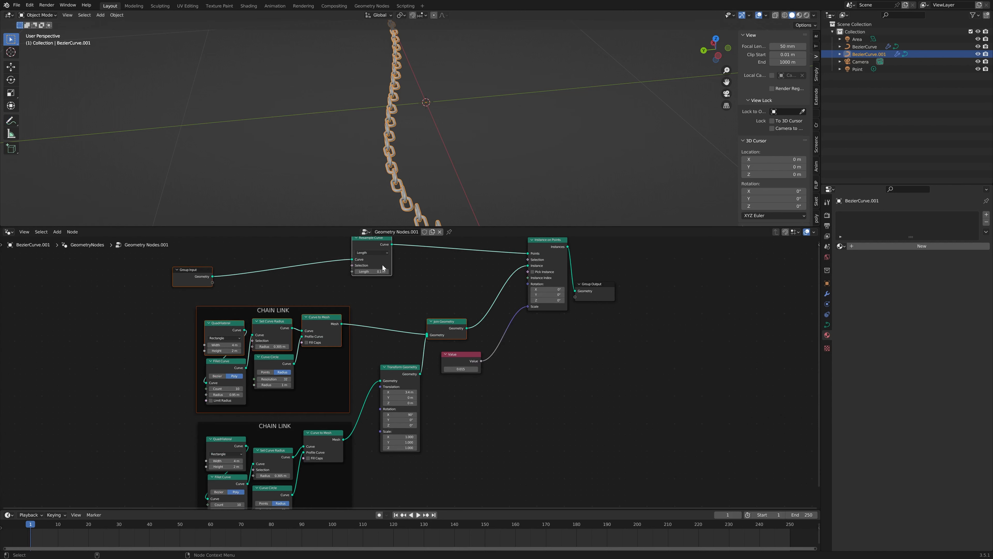
middle_click_drag(383, 265, 389, 304)
left_click_drag(179, 268, 454, 319)
left_click_drag(377, 282, 380, 262)
left_click(366, 301)
Add a Curve Tangent node, connect it to the Rotation of Instance on Points and inspect the link orientation.
key("shift+a")
left_click(362, 307)
type("curve t")
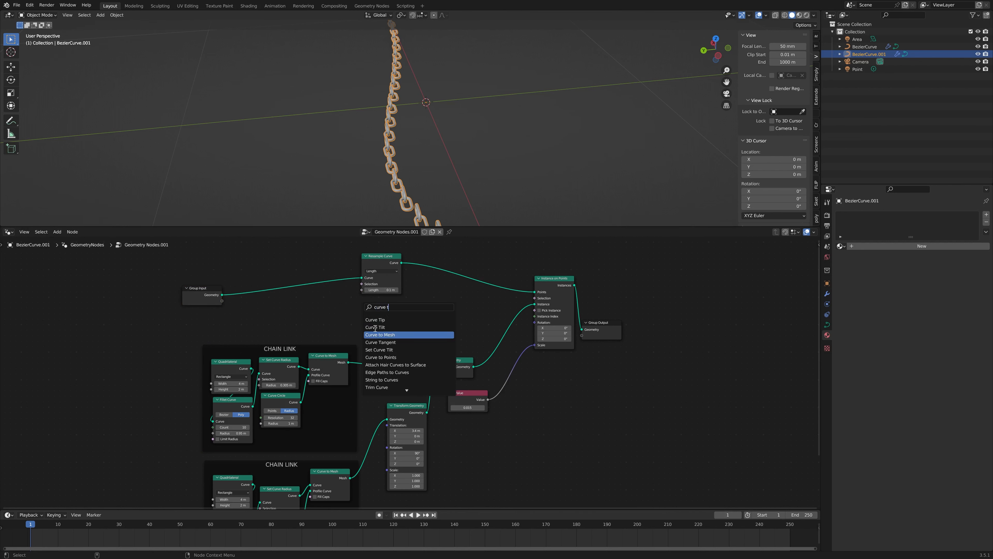
left_click(380, 342)
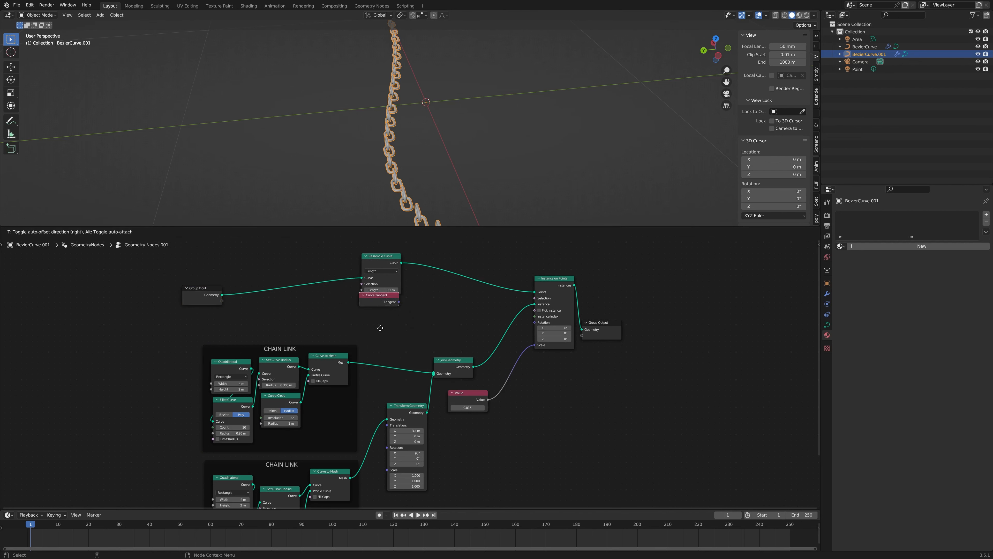
left_click(380, 339)
left_click_drag(398, 310, 535, 322)
mouse_move(493, 150)
middle_mouse_down()
mouse_move(410, 133)
mouse_move(501, 151)
mouse_move(492, 161)
middle_mouse_up()
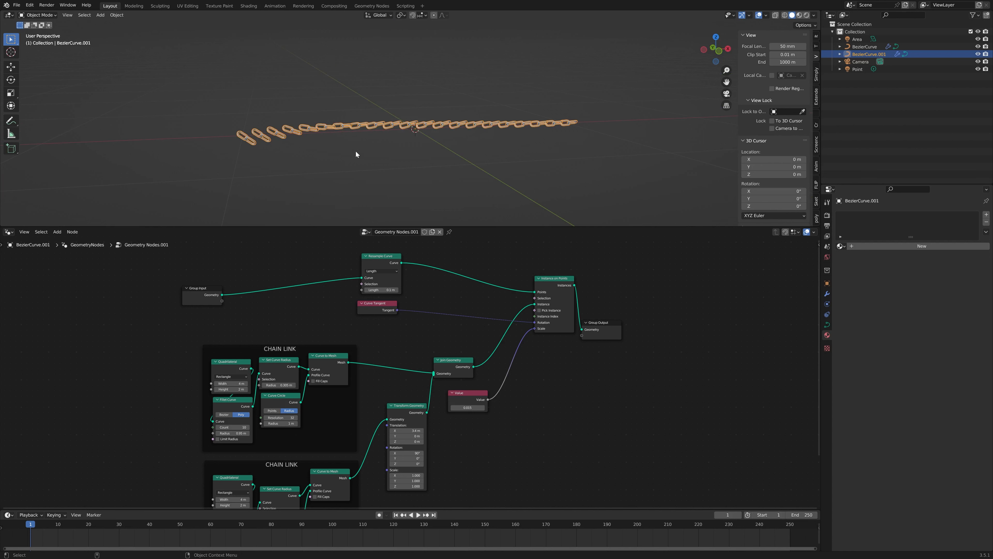
key("Tab")
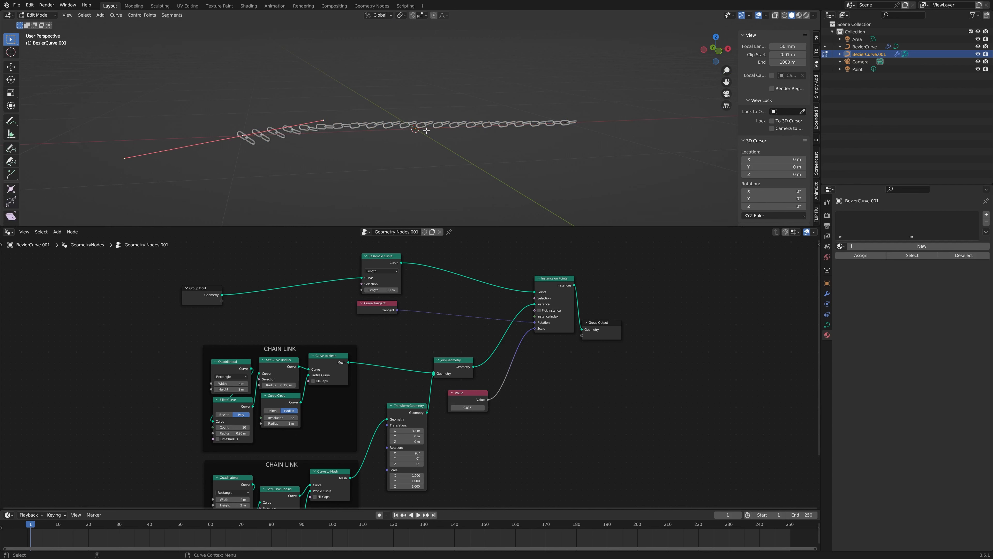
key("Tab")
middle_click_drag(425, 152, 429, 152)
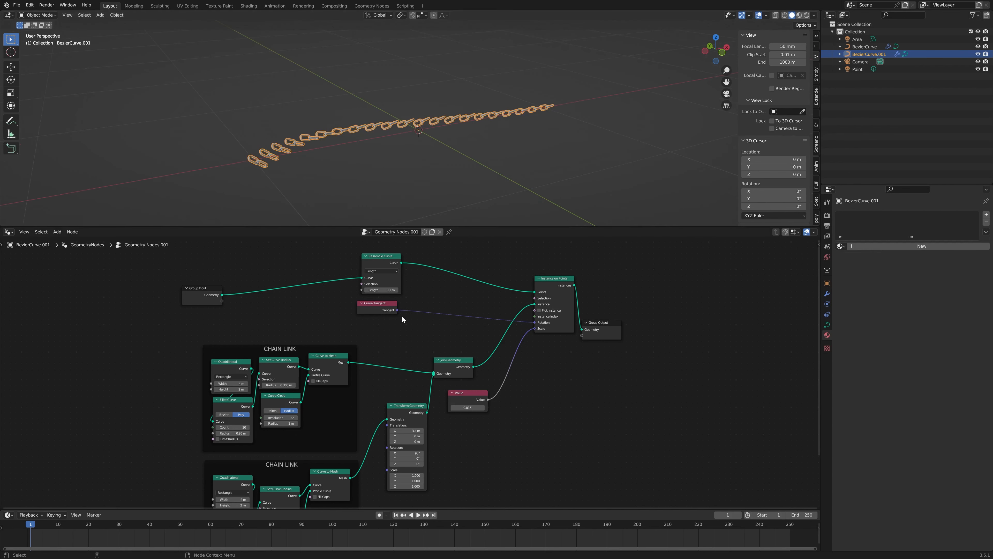
Insert an Align Euler to Vector node before the instance Rotation and feed the curve tangent into its Vector input.
key("shift+a")
left_click(399, 323)
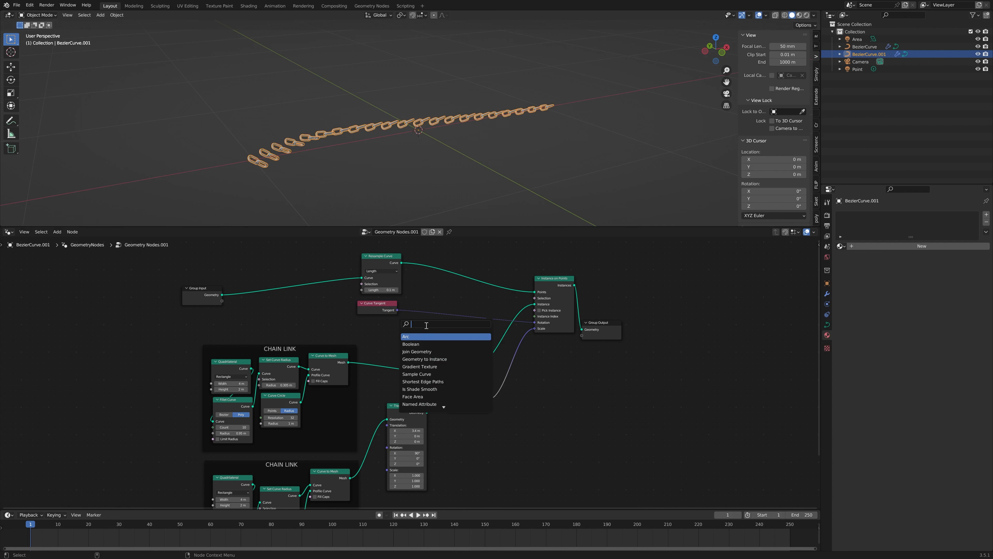
type("ali")
left_click(428, 337)
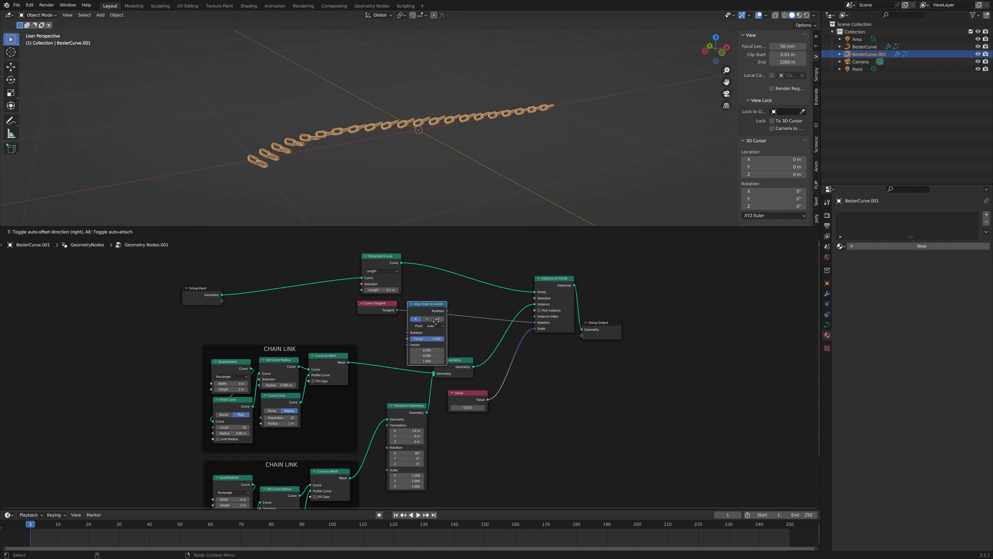
left_click(438, 293)
scroll(413, 144, "up", 4)
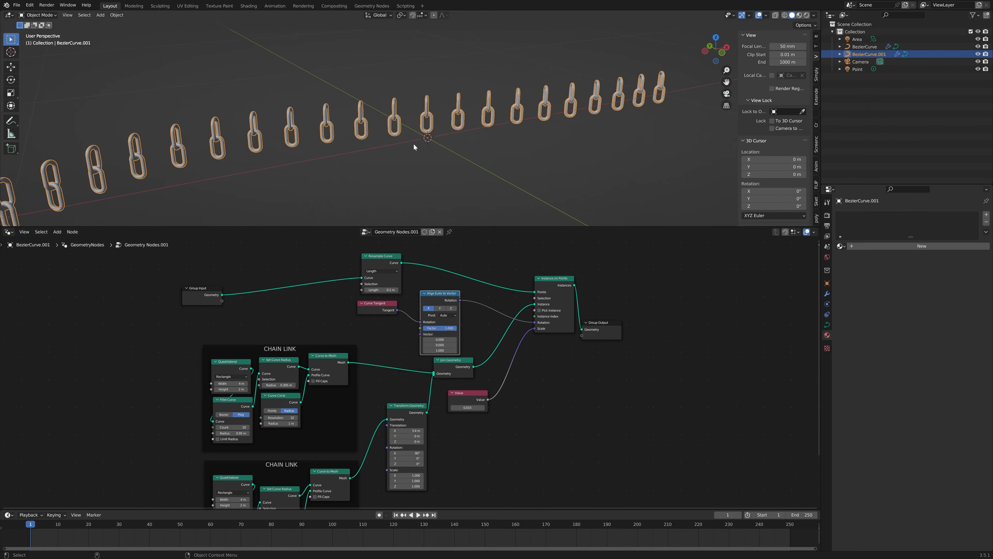
mouse_move(414, 145)
middle_mouse_down()
mouse_move(437, 140)
mouse_move(418, 147)
middle_mouse_up()
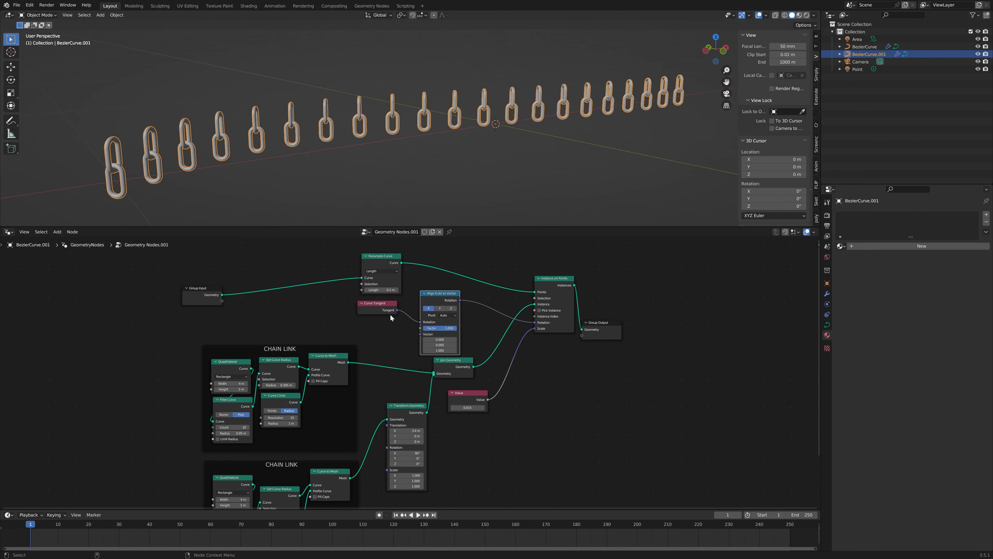
left_click_drag(389, 312, 420, 333)
middle_click_drag(481, 164, 493, 88)
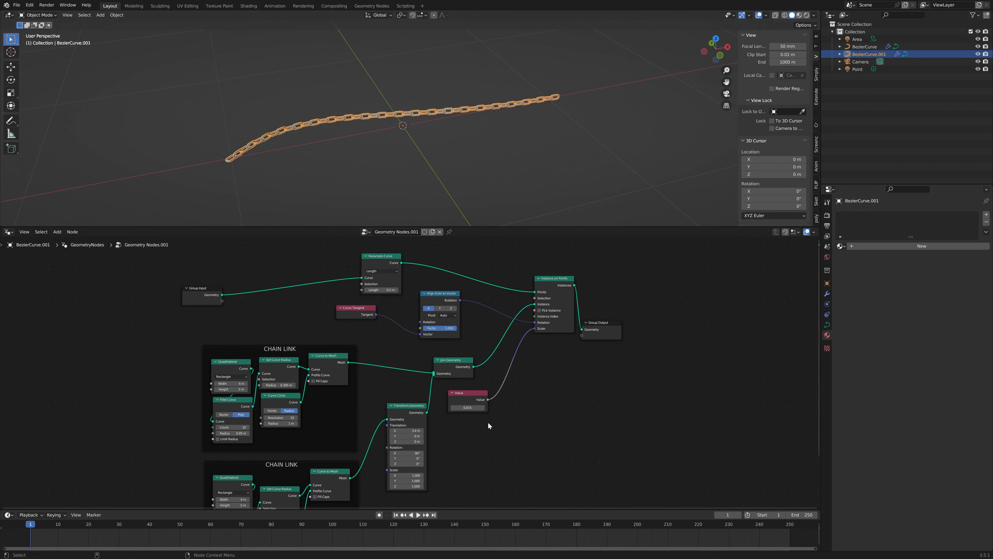
Preview the Join Geometry output with a Viewer node and frame the pair of links in the viewport.
left_click(454, 368, "ctrl+shift")
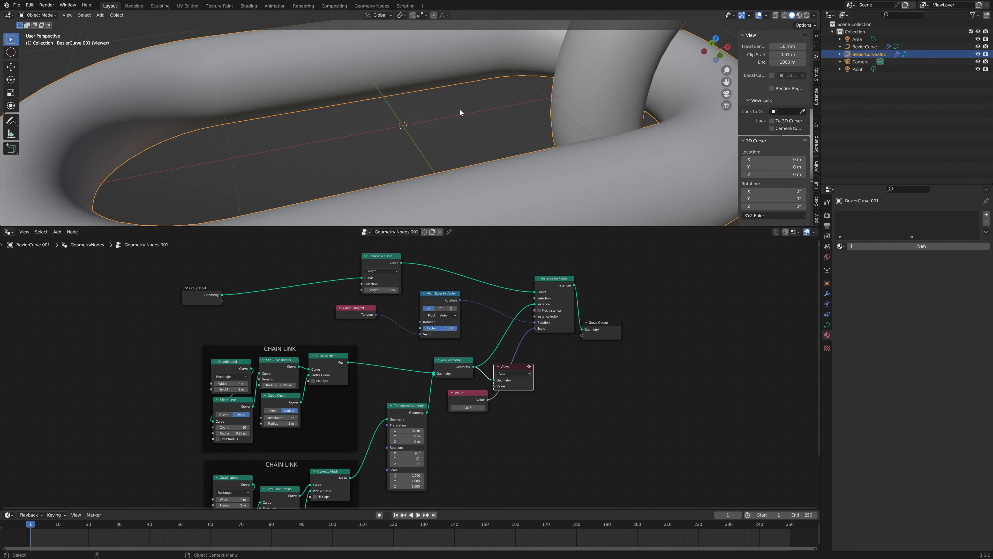
scroll(460, 87, "down", 3)
middle_click_drag(458, 65, 260, 108)
scroll(432, 147, "down", 3)
Annotate arrows along and across the link pair and compare them with the X axis of Align Euler to Vector.
left_click(11, 121)
left_click_drag(441, 77, 409, 117)
left_click_drag(389, 146, 428, 143)
scroll(448, 291, "up", 3)
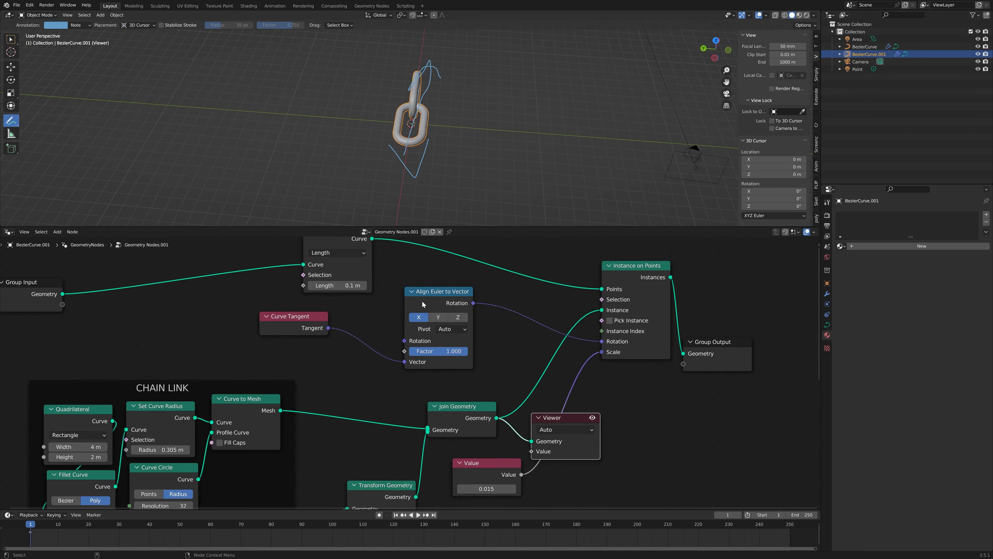
scroll(416, 340, "down", 3)
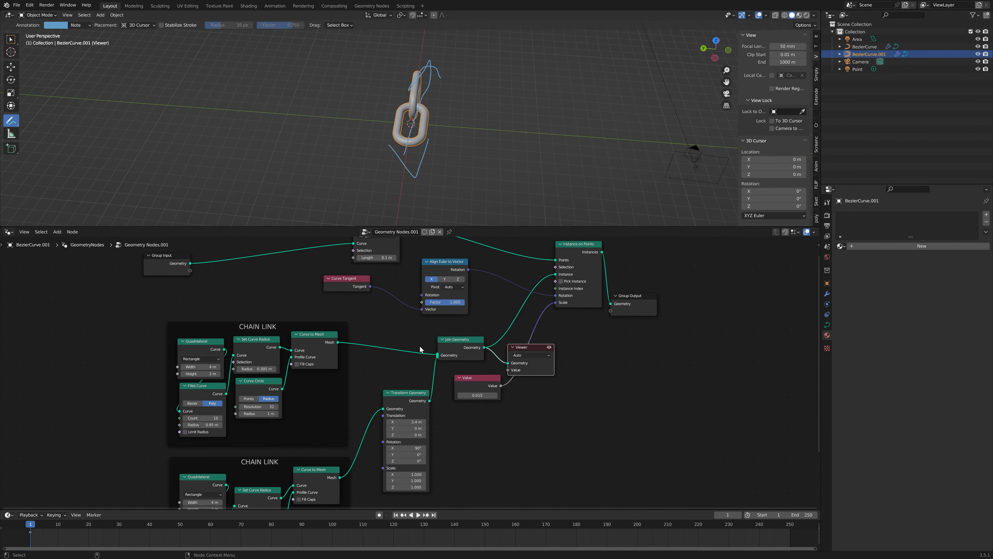
middle_click_drag(452, 190, 439, 216, "shift")
left_click_drag(344, 148, 479, 144)
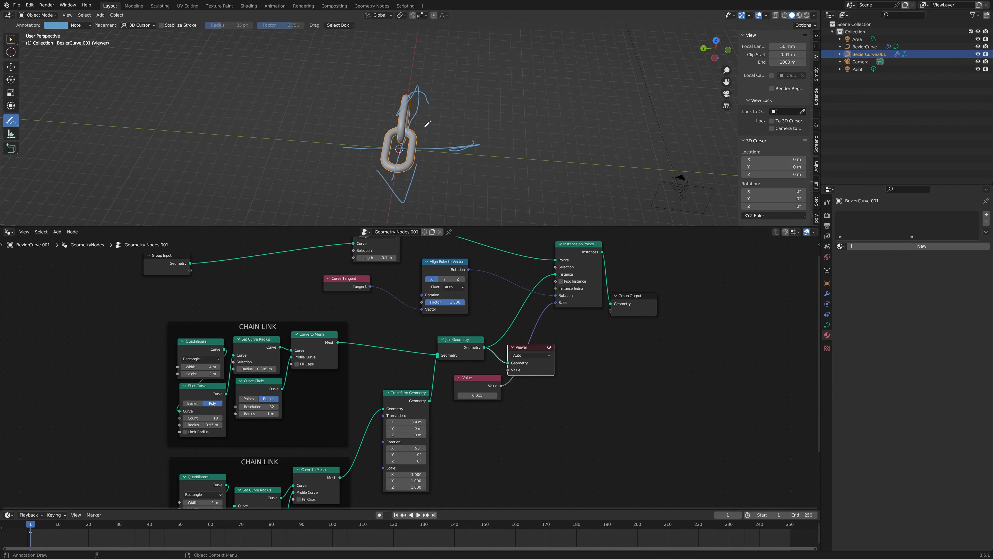
left_click(444, 279)
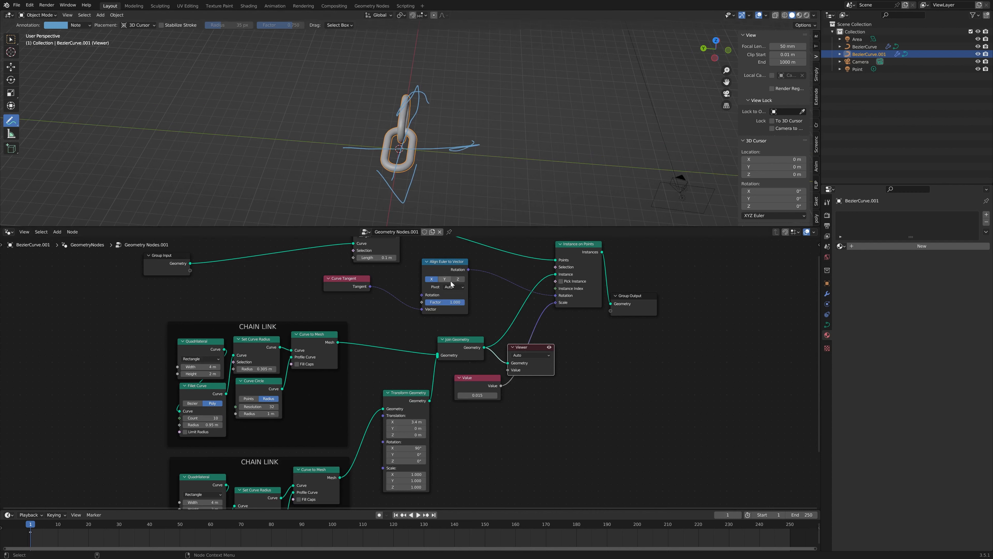
left_click(434, 279)
middle_click_drag(451, 254, 441, 279)
Undo the annotations on the link pair and delete the Viewer node.
key("ctrl+z")
key("ctrl+z")
key("ctrl+z")
key("ctrl+z")
key("ctrl+z")
key("ctrl+z")
key("x")
mouse_move(420, 96)
middle_mouse_down()
mouse_move(406, 104)
mouse_move(417, 151)
mouse_move(364, 145)
mouse_move(507, 58)
mouse_move(459, 132)
mouse_move(449, 116)
mouse_move(469, 98)
mouse_move(449, 111)
middle_mouse_up()
left_click(10, 40)
Enter Edit Mode on the Bezier curve, then rotate and move its selected end point to reshape the chain.
scroll(365, 93, "up", 6)
scroll(528, 70, "up", 4)
scroll(460, 133, "up", 3)
left_click(513, 158)
middle_click_drag(513, 158, 530, 142)
key("Tab")
scroll(386, 164, "down", 3)
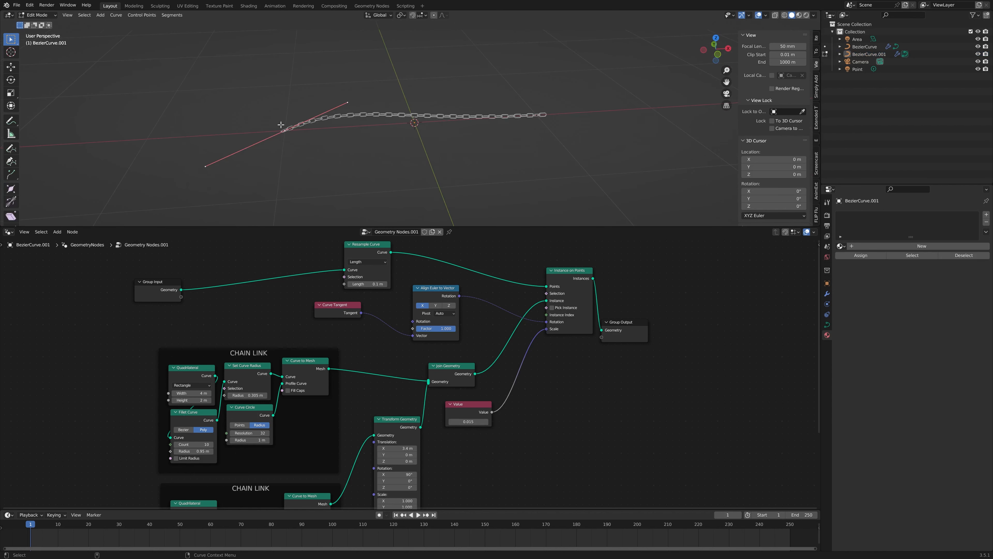
key("r")
left_click(235, 199)
key("g")
left_click(187, 195)
Set the instance scale Value to 0.115 and the Resample Curve length to 0.7 m.
scroll(415, 79, "down", 1)
left_click(488, 422)
left_click(386, 285)
left_click(385, 285)
left_click(385, 284)
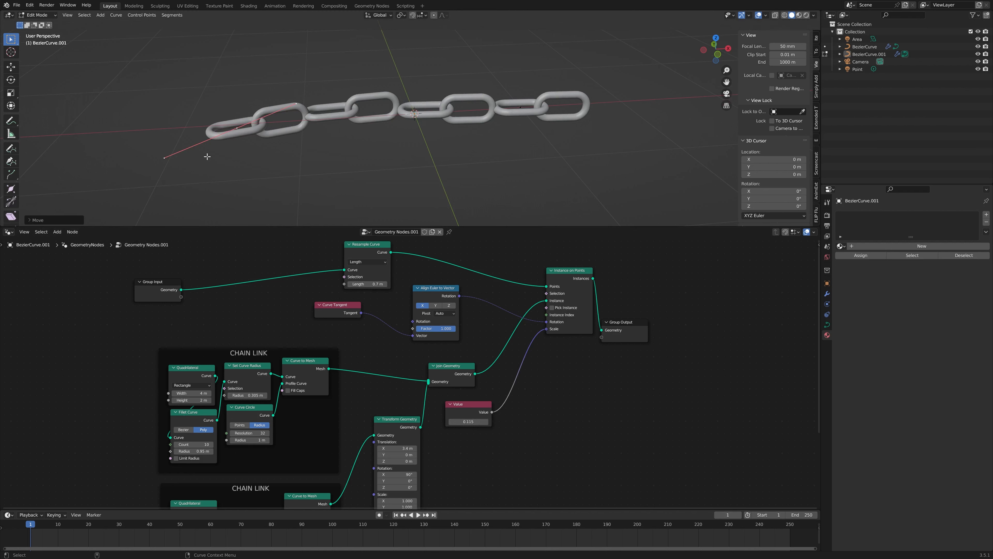
Move the curve's selected end point closer to the opposite end and rotate its handles.
key("g")
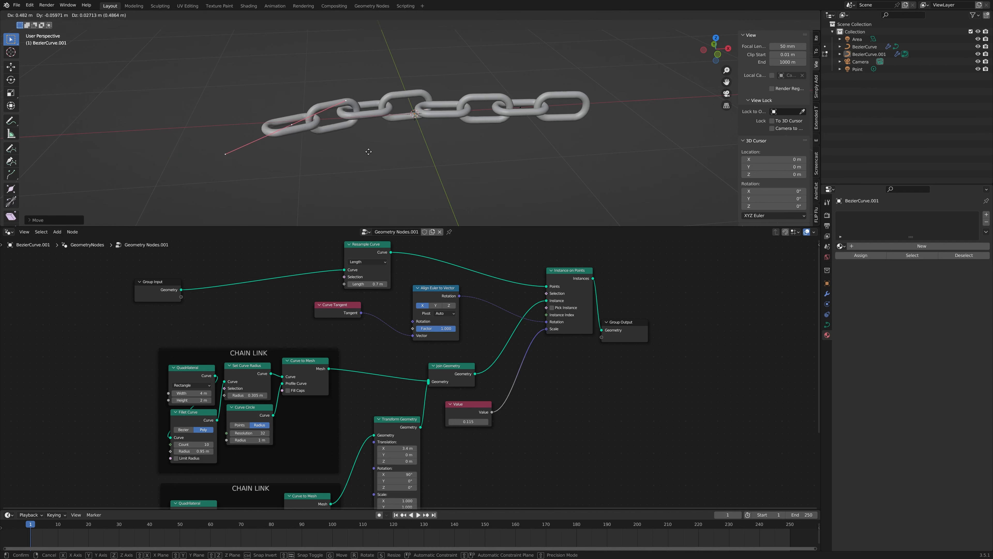
left_click(385, 136)
middle_click_drag(385, 136, 481, 137)
key("r")
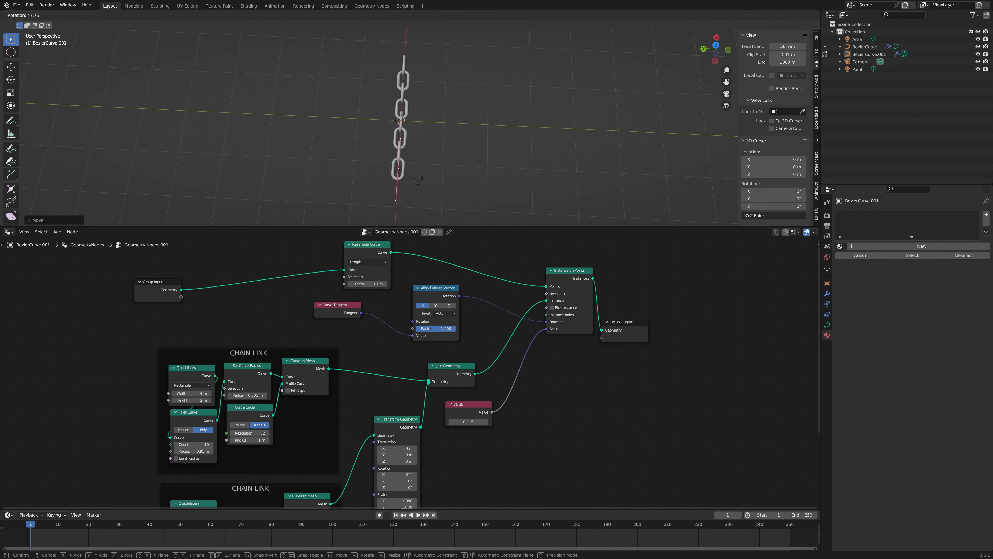
left_click(420, 181)
Move the selected end point far from the origin to lengthen the chain and turn its handles.
key("g")
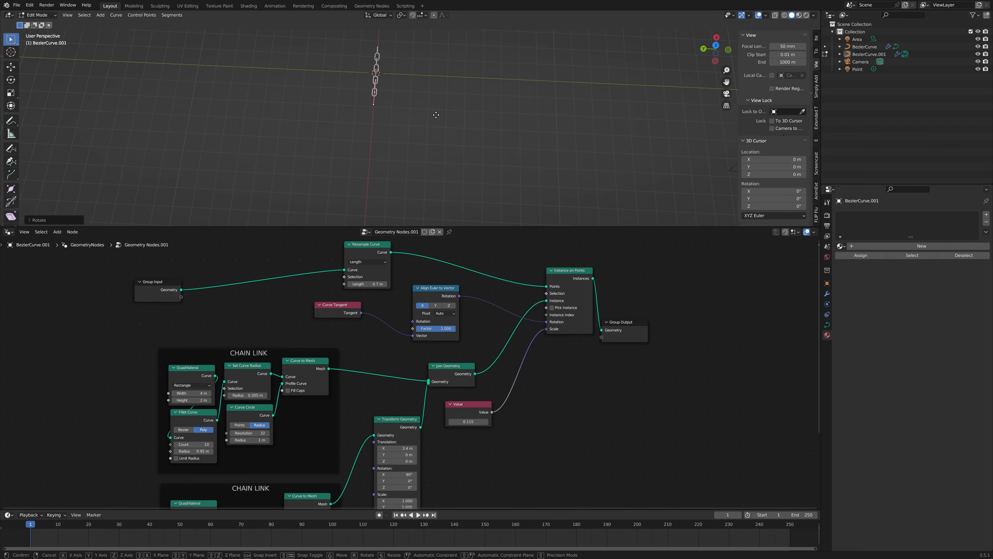
left_click(416, 39)
scroll(432, 97, "down", 3)
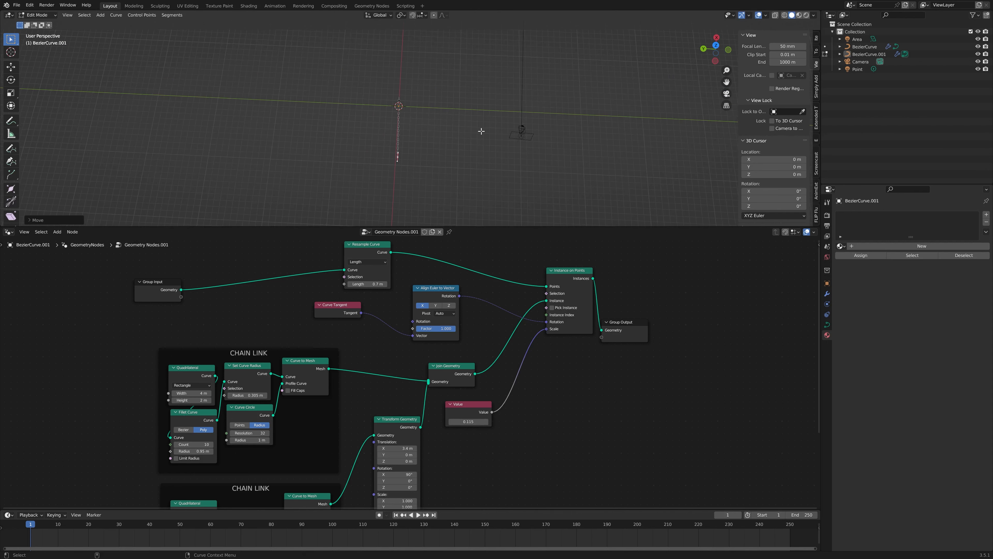
key("r")
left_click(415, 134)
middle_click_drag(416, 135, 429, 137)
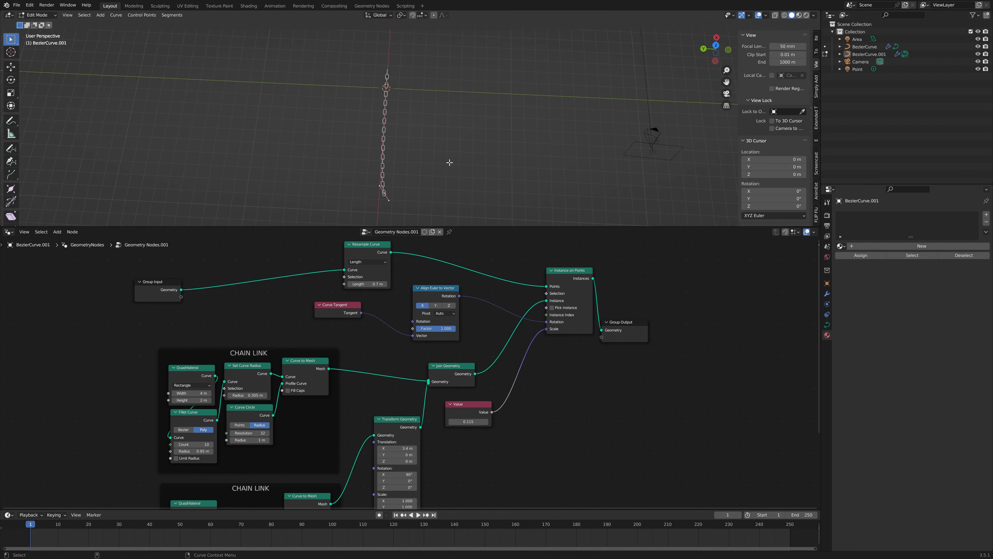
Scale up the end point's handles to smooth the bend and inspect the chain closely.
key("s")
left_click(730, 164)
middle_click_drag(440, 148, 456, 134)
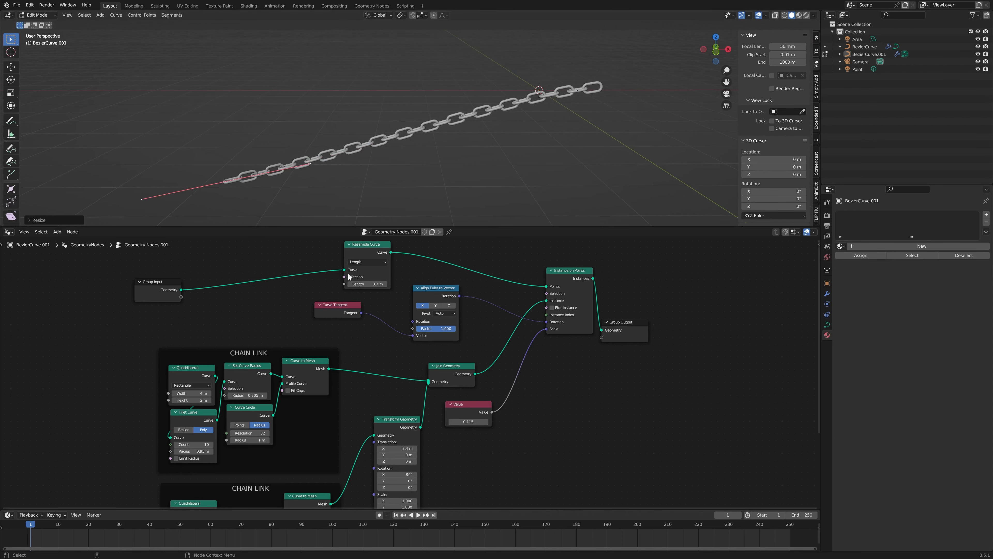
middle_click_drag(391, 118, 438, 132)
scroll(438, 132, "up", 3)
Move the Group Output node farther away from Instance on Points to make room between them.
left_click_drag(616, 334, 740, 332)
middle_click_drag(395, 144, 438, 144)
middle_click_drag(536, 110, 459, 148, "shift")
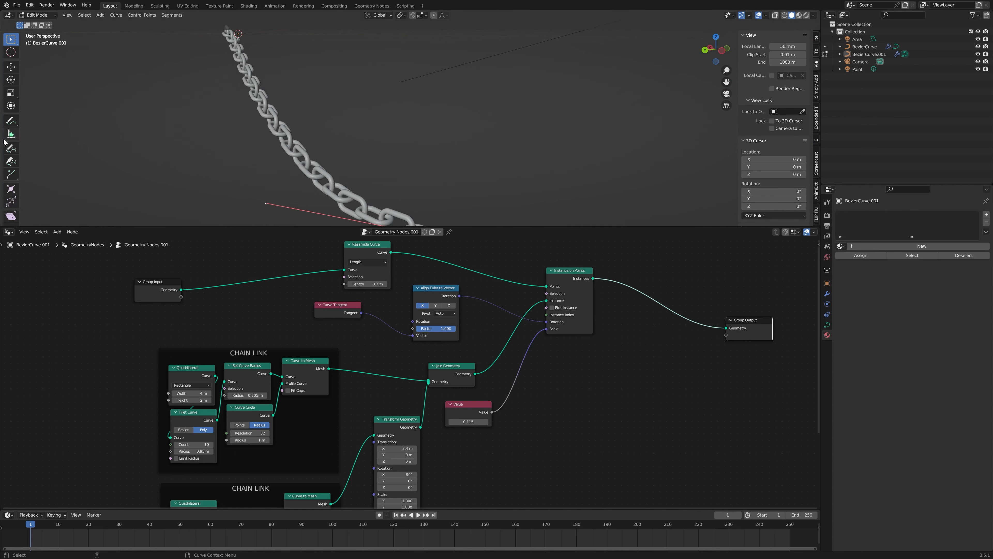
Draw two extra freehand curves with the Draw tool, a loop and a large S shape, and inspect their chains.
left_click(11, 148)
left_click_drag(576, 113, 576, 114)
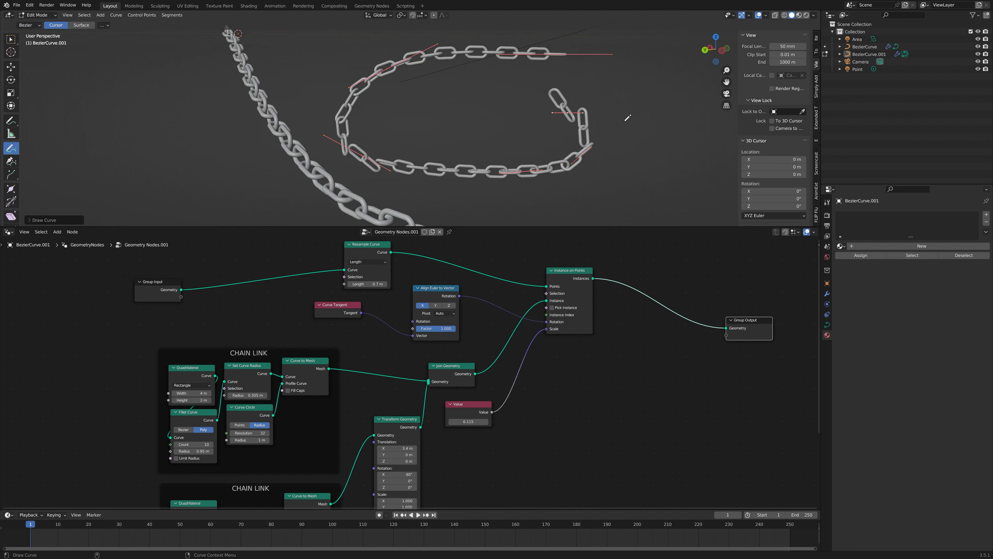
scroll(524, 117, "down", 6)
left_click_drag(495, 142, 435, 181)
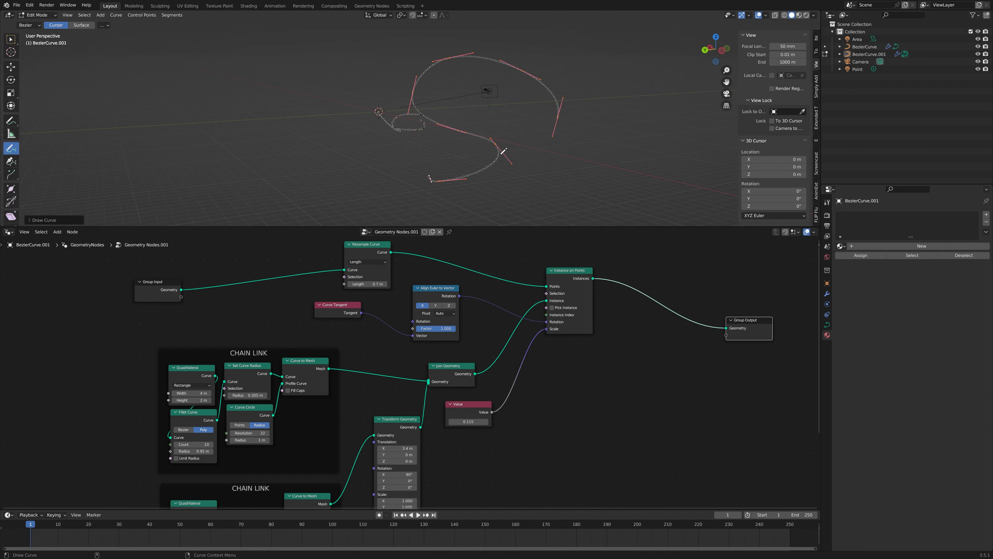
scroll(501, 151, "up", 4)
middle_click_drag(472, 134, 311, 112, "shift")
mouse_move(400, 115)
middle_mouse_down()
mouse_move(297, 112)
mouse_move(308, 134)
mouse_move(271, 132)
mouse_move(352, 124)
middle_mouse_up()
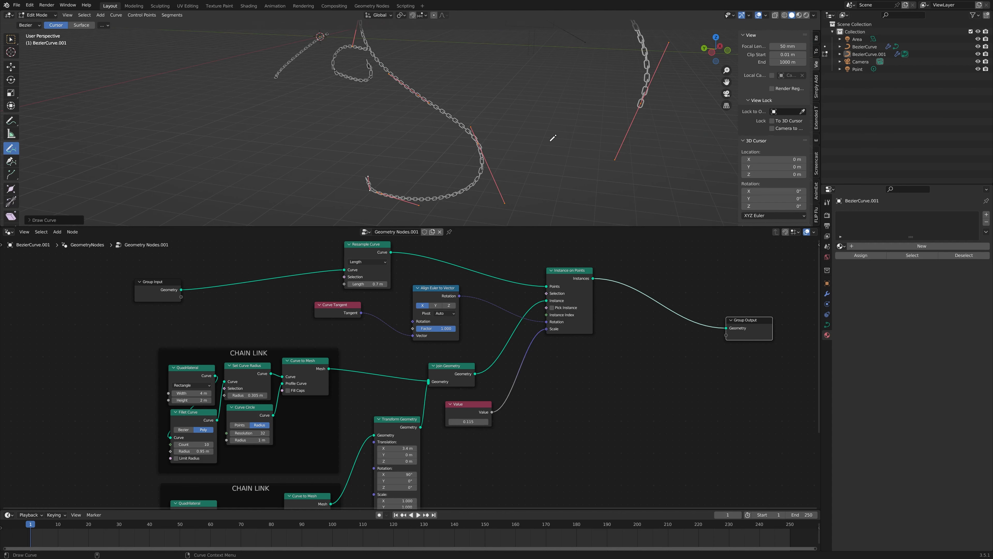
Insert a Set Material node into the link between Instance on Points and Group Output.
middle_click_drag(552, 137, 474, 136, "shift")
key("shift+a")
left_click(645, 309)
type("set")
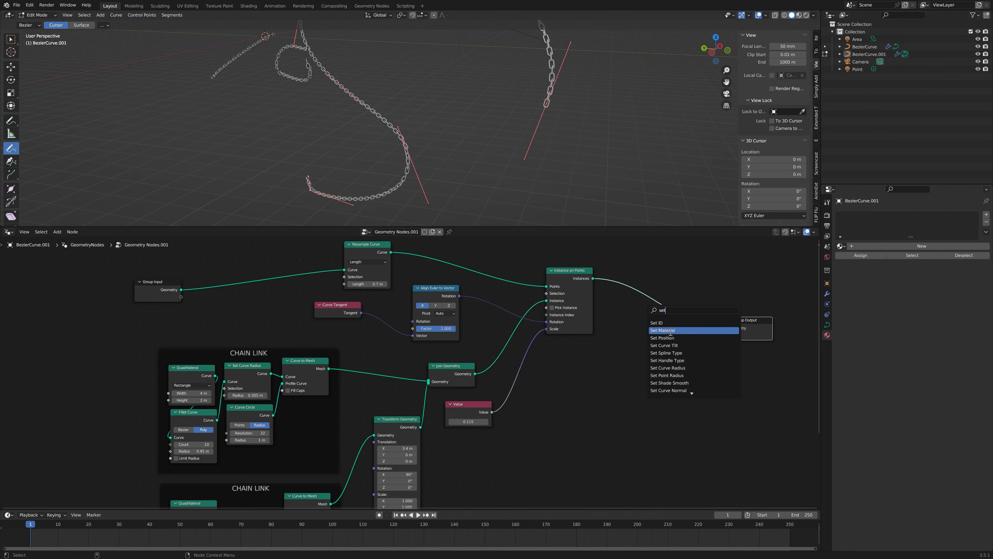
left_click(671, 331)
left_click(665, 315)
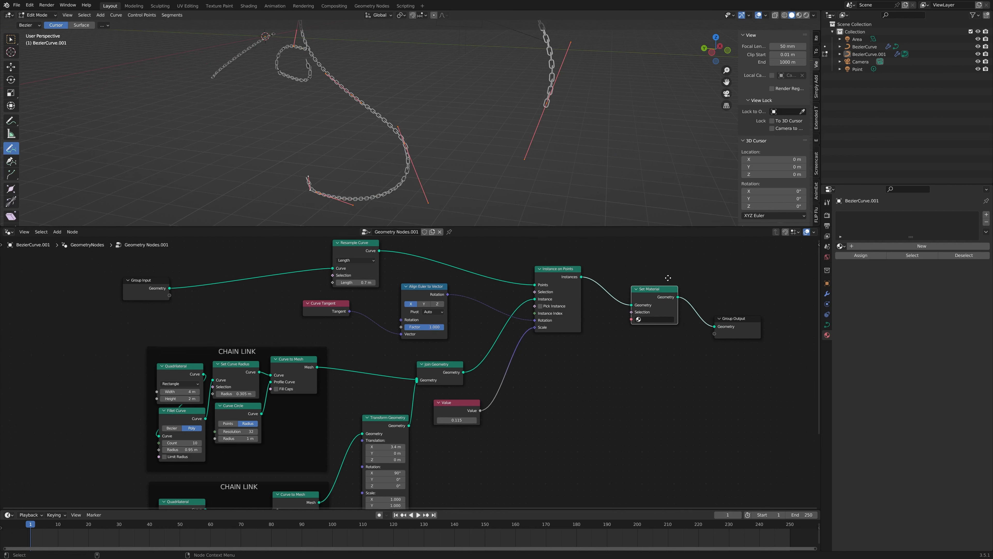
Display the viewport in Material Preview shading and assign the existing material "Material" in the Set Material node.
left_click(800, 15)
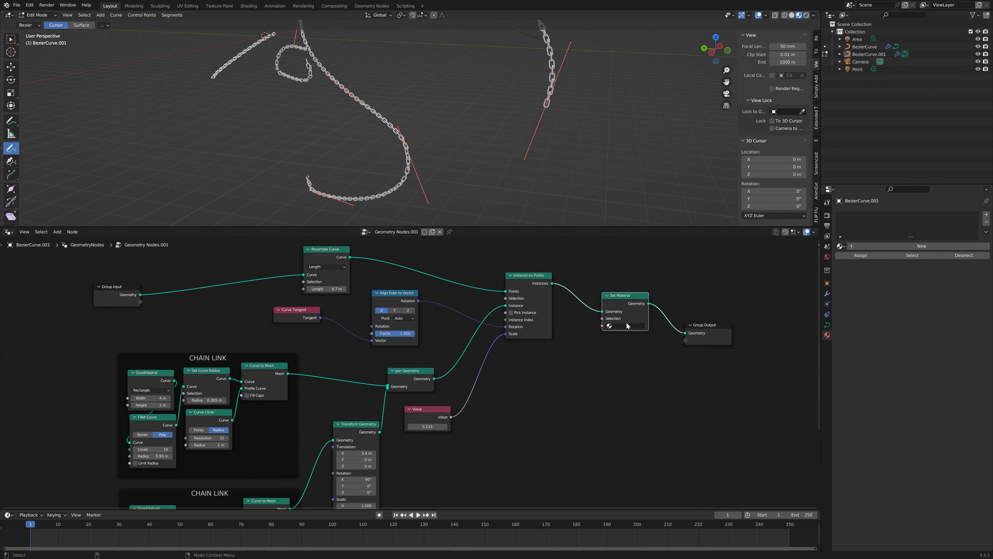
left_click(628, 337)
scroll(417, 100, "up", 10)
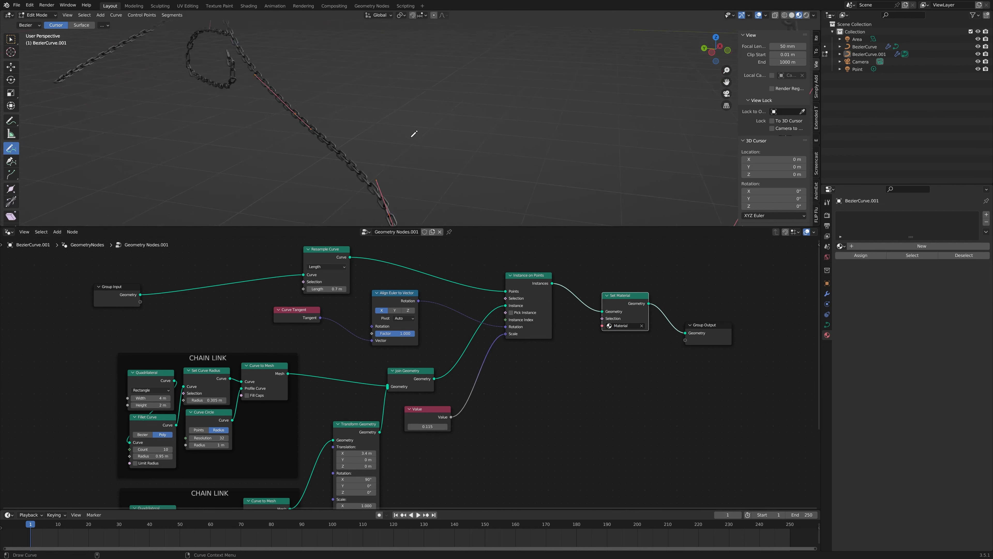
Inspect the chain's material up close, checking Rendered shading briefly before returning to Material Preview.
middle_click_drag(379, 175, 474, 138, "shift")
scroll(417, 132, "up", 2)
scroll(367, 129, "down", 8)
scroll(407, 124, "up", 4)
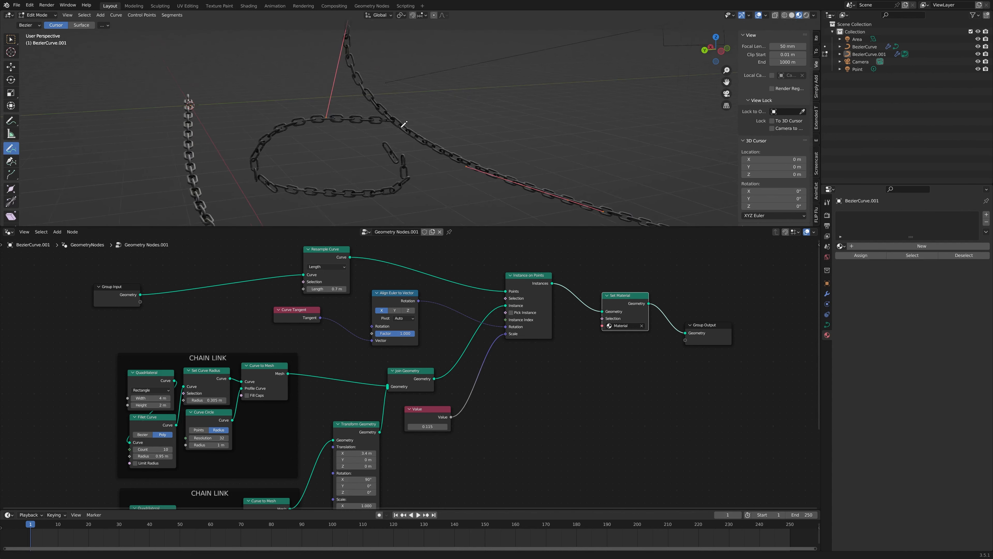
mouse_move(404, 123)
middle_mouse_down()
mouse_move(433, 143)
mouse_move(409, 133)
mouse_move(440, 97)
mouse_move(348, 110)
mouse_move(459, 125)
mouse_move(517, 114)
mouse_move(544, 143)
mouse_move(568, 142)
mouse_move(544, 129)
middle_mouse_up()
left_click(807, 15)
left_click(799, 15)
Draw another freehand curve as a large open loop and inspect the chain along it.
scroll(545, 129, "down", 5)
left_click_drag(411, 51, 532, 182)
middle_click_drag(388, 89, 339, 142)
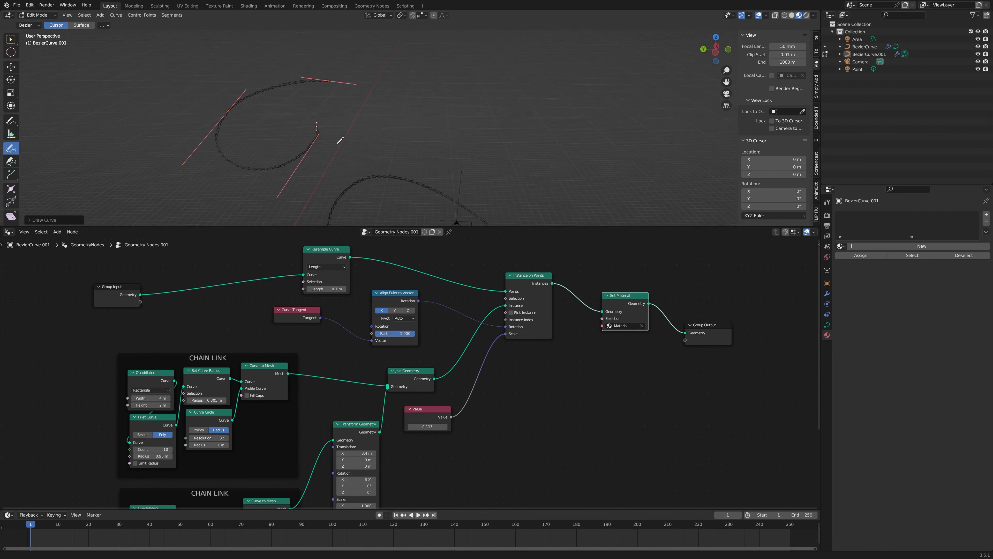
scroll(359, 131, "up", 3)
middle_click_drag(417, 102, 518, 160, "shift")
scroll(393, 85, "up", 3)
middle_click_drag(393, 85, 415, 106, "shift")
scroll(459, 147, "down", 9)
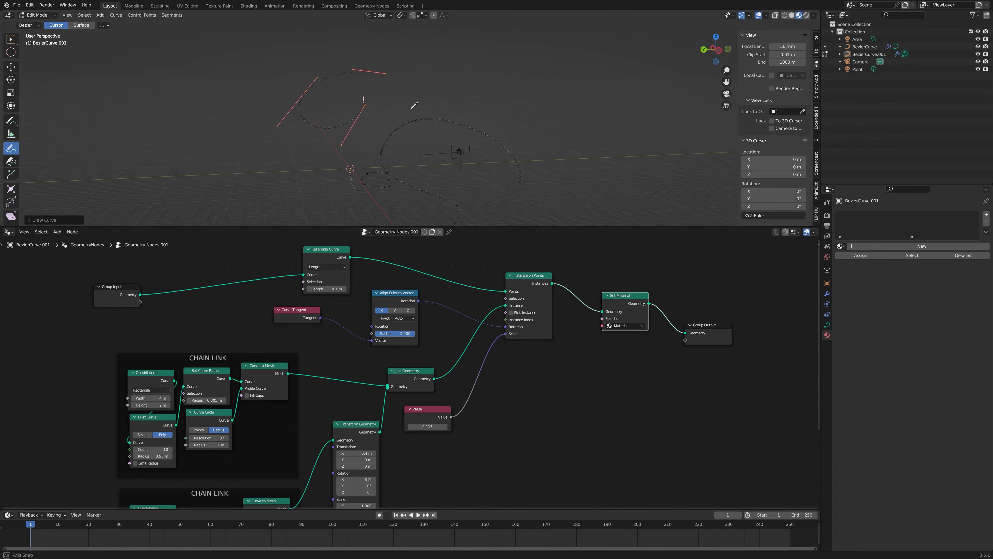